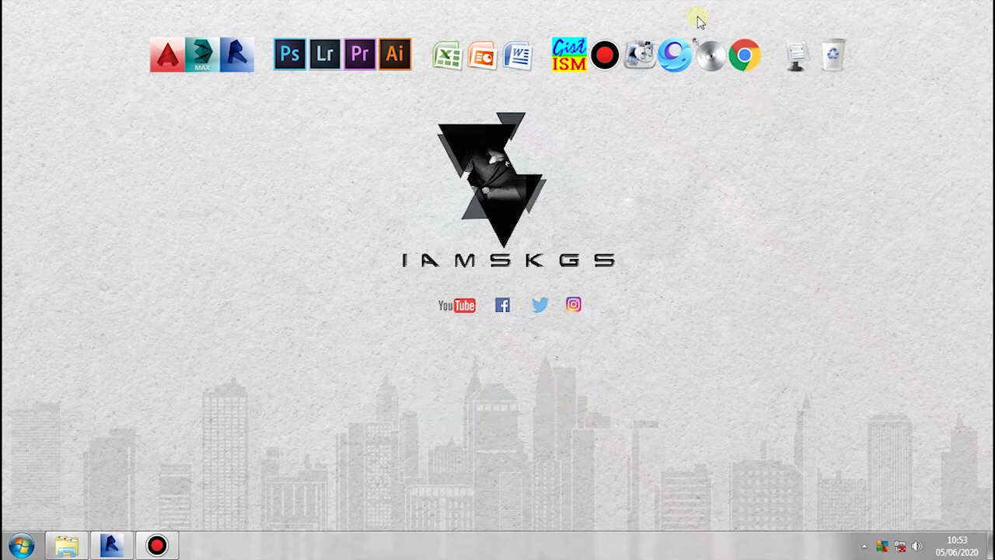
Step: Restore the Revit Project1 window and orbit the 3D house to a near-front view
click(110, 545)
middle_drag(424, 312, 423, 287)
mouse_move(606, 336)
shift+middle_down()
mouse_move(457, 321)
mouse_move(480, 344)
mouse_move(470, 336)
shift+middle_up()
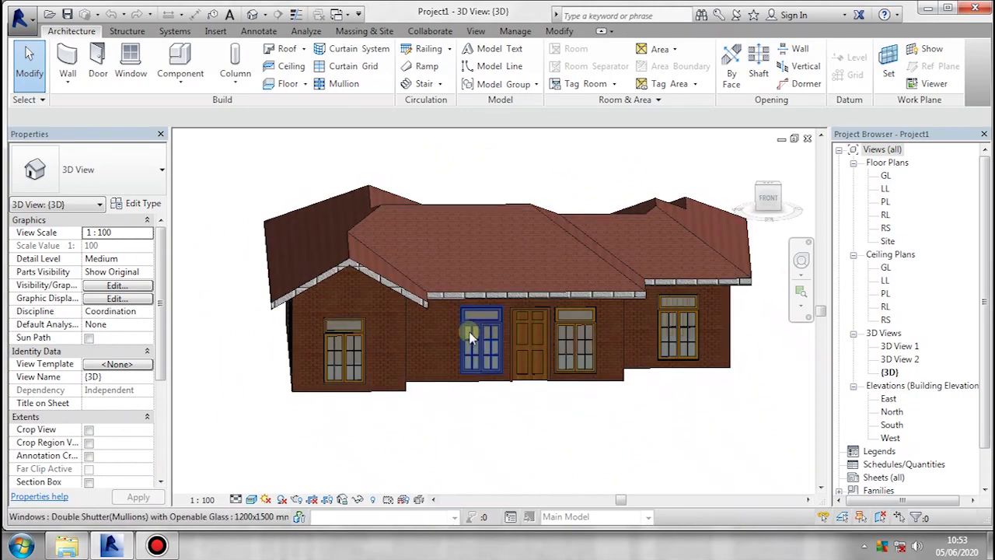
Step: Select the house's hipped roof and hide it in the 3D view
click(513, 211)
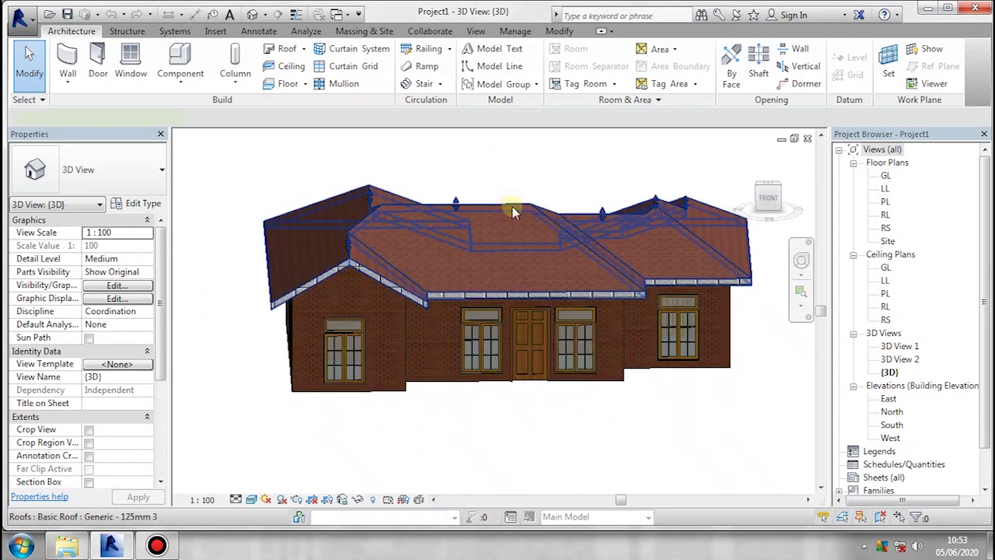
click(513, 211)
key(e)
key(h)
Step: Orbit down over the roofless house to check the ceilings, then open the Site floor plan
mouse_move(506, 213)
shift+middle_down()
mouse_move(509, 378)
mouse_move(592, 336)
mouse_move(435, 327)
mouse_move(645, 288)
mouse_move(503, 335)
shift+middle_up()
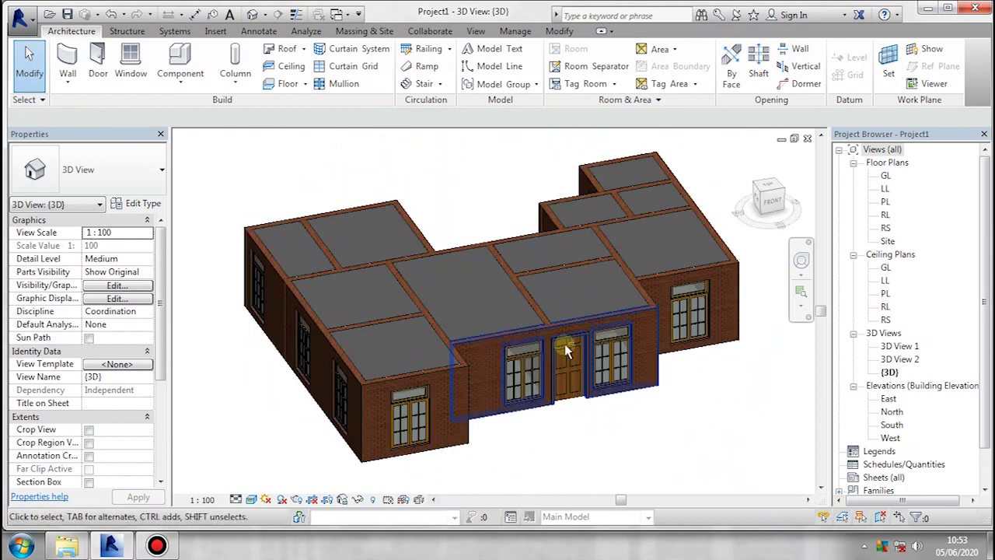
mouse_move(565, 346)
shift+middle_down()
mouse_move(449, 404)
mouse_move(515, 304)
mouse_move(583, 243)
shift+middle_up()
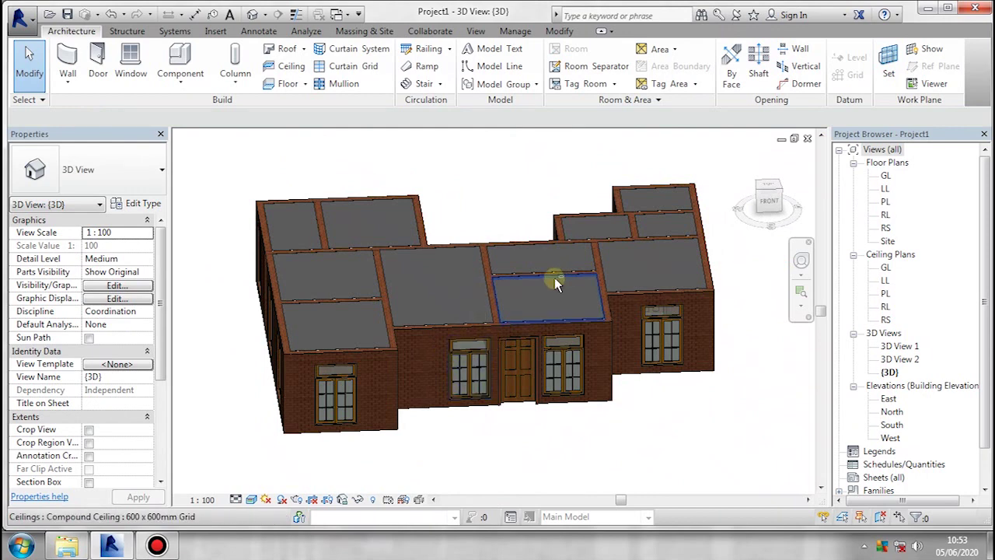
shift+middle_drag(399, 322, 415, 407)
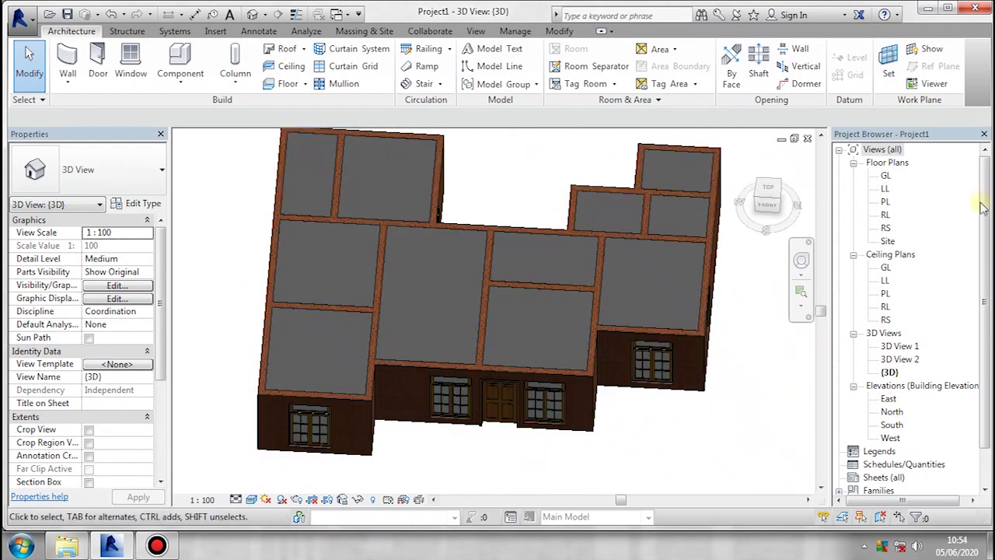
double_click(888, 241)
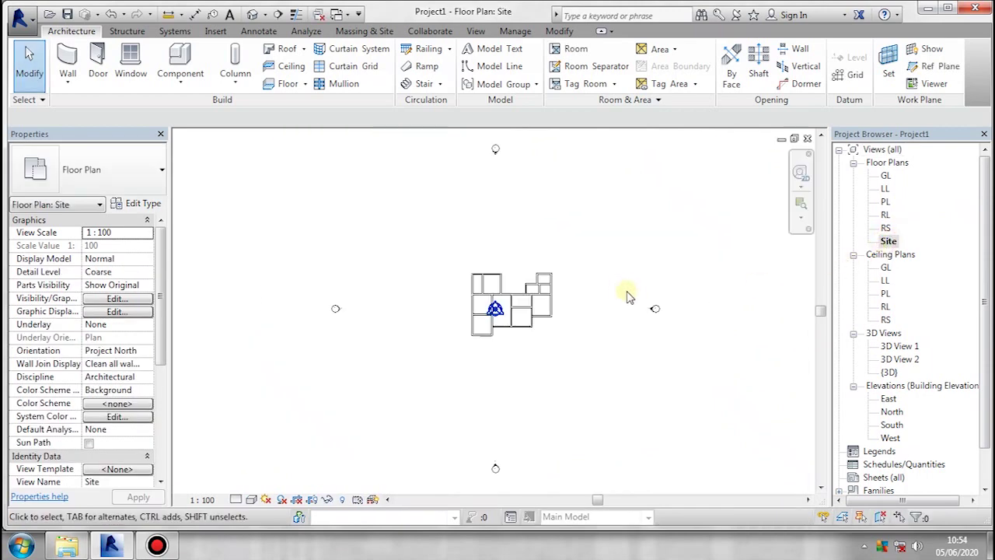
Step: Draw one vertical reference plane left of the house footprint and one right of it
scroll(524, 300, up, 3)
scroll(445, 303, up, 1)
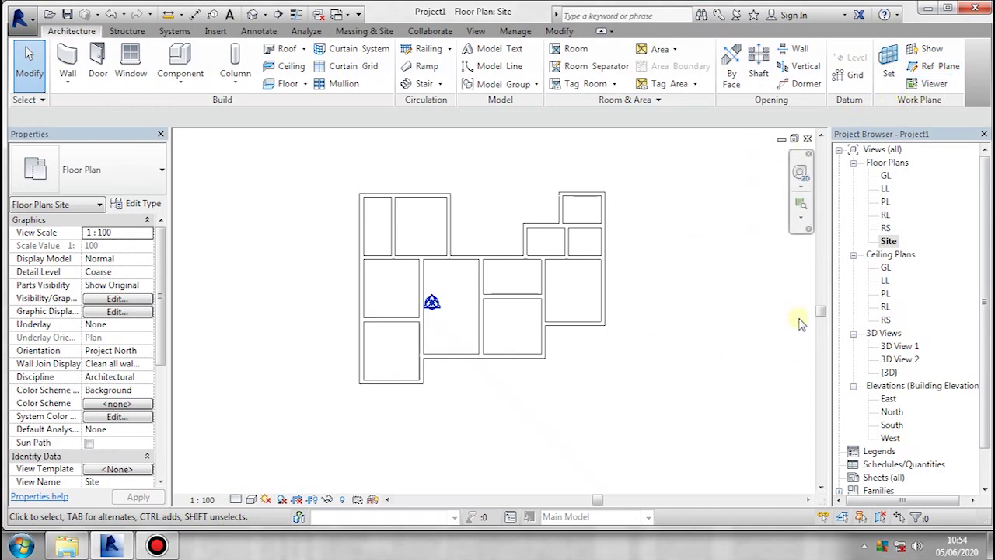
click(917, 69)
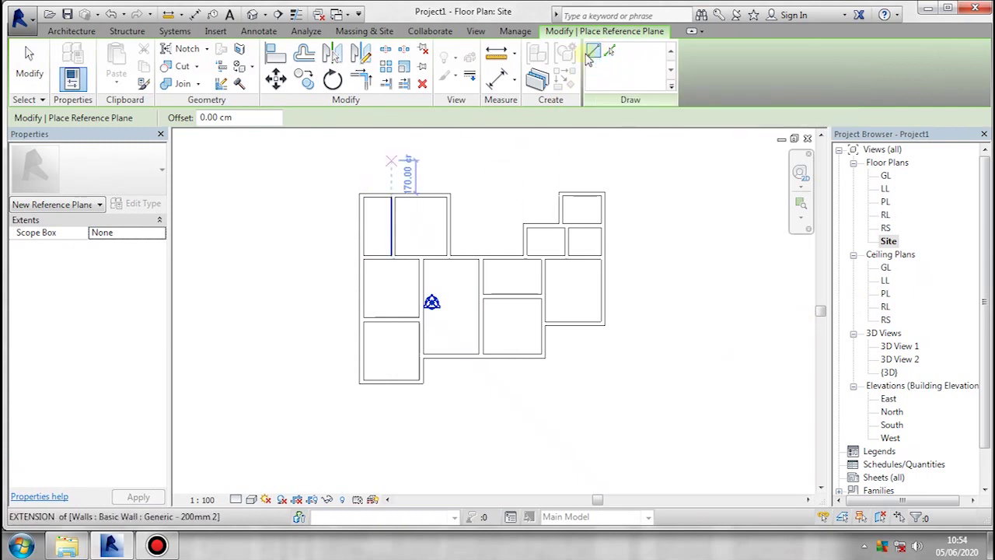
click(345, 166)
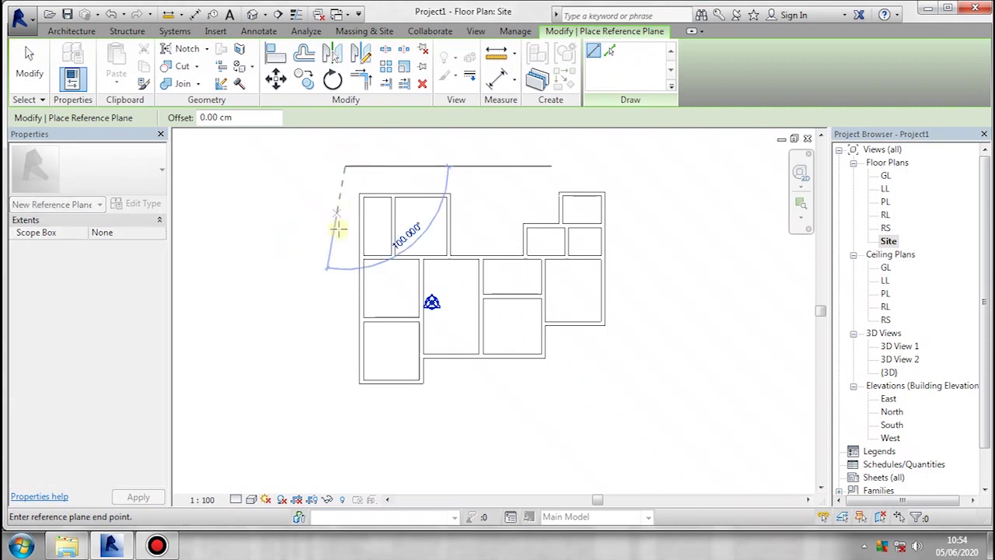
click(345, 415)
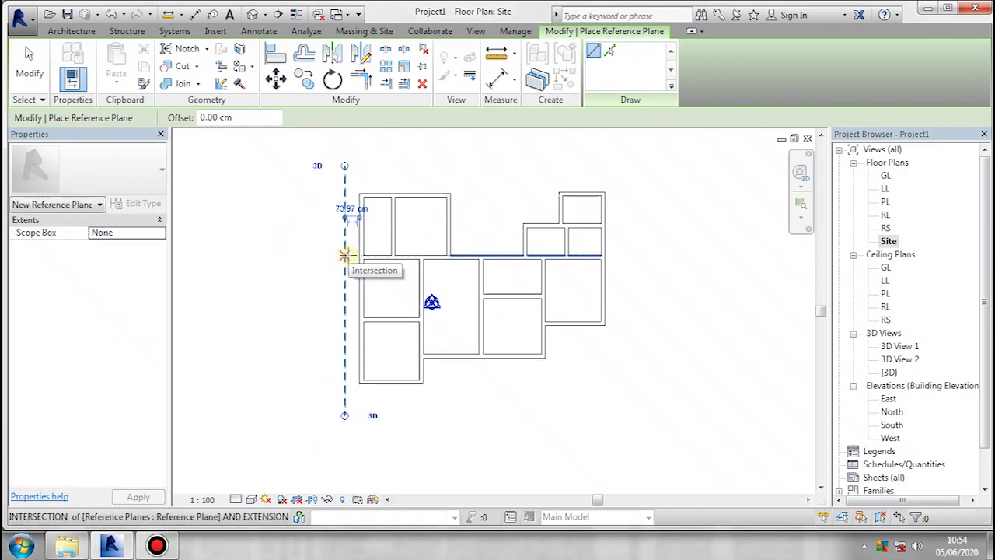
click(620, 165)
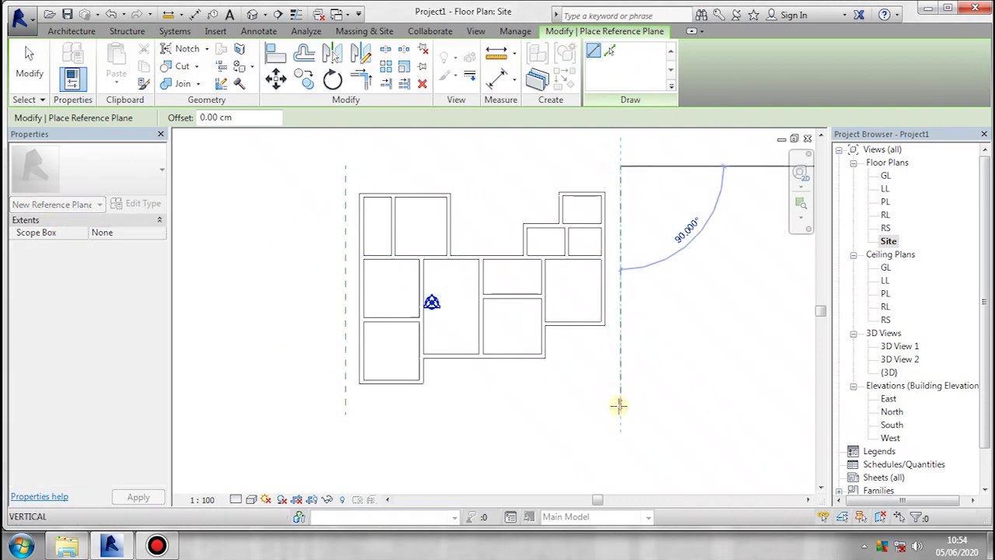
click(619, 416)
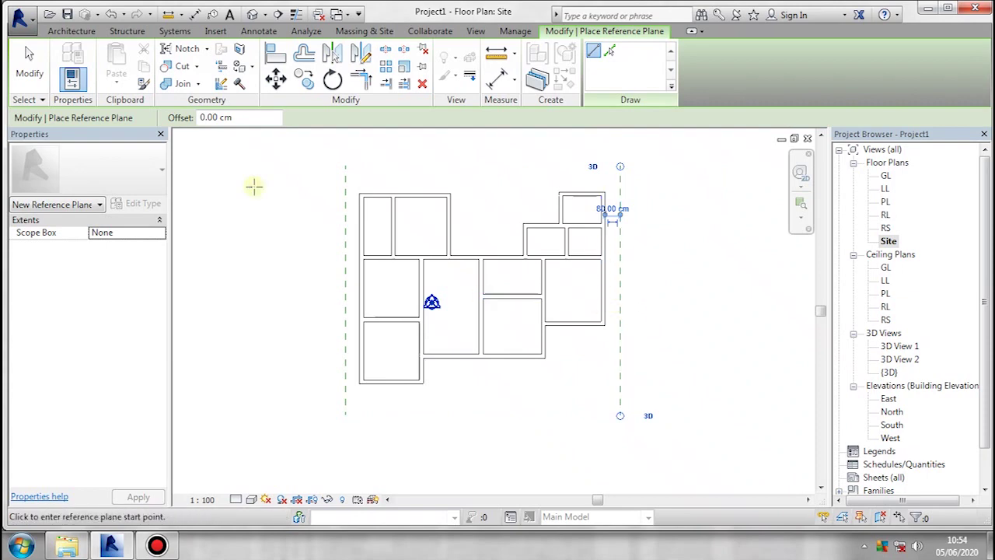
click(29, 66)
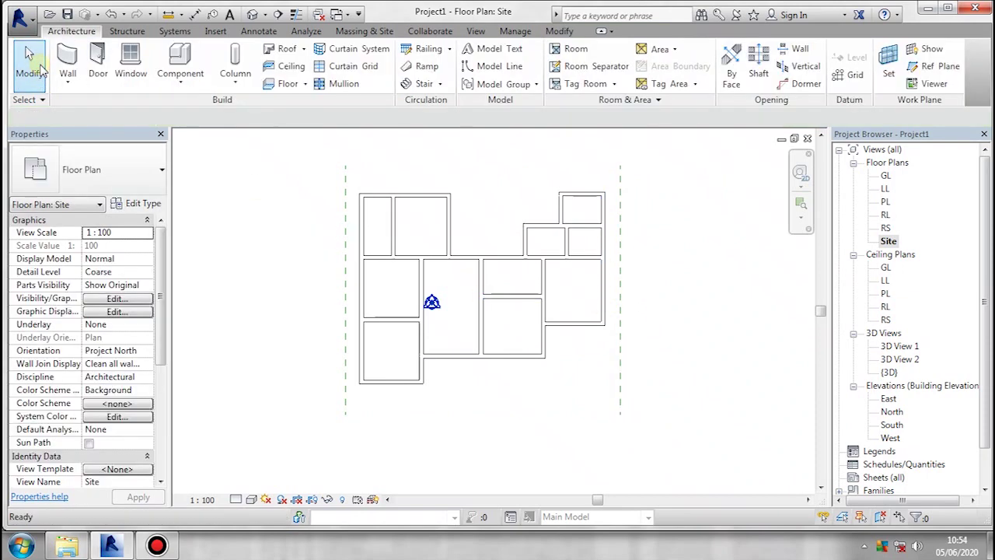
Step: Set the left reference plane 60 cm from the left outer wall, replacing 73.97 cm
click(345, 262)
scroll(351, 217, up, 3)
scroll(355, 218, up, 2)
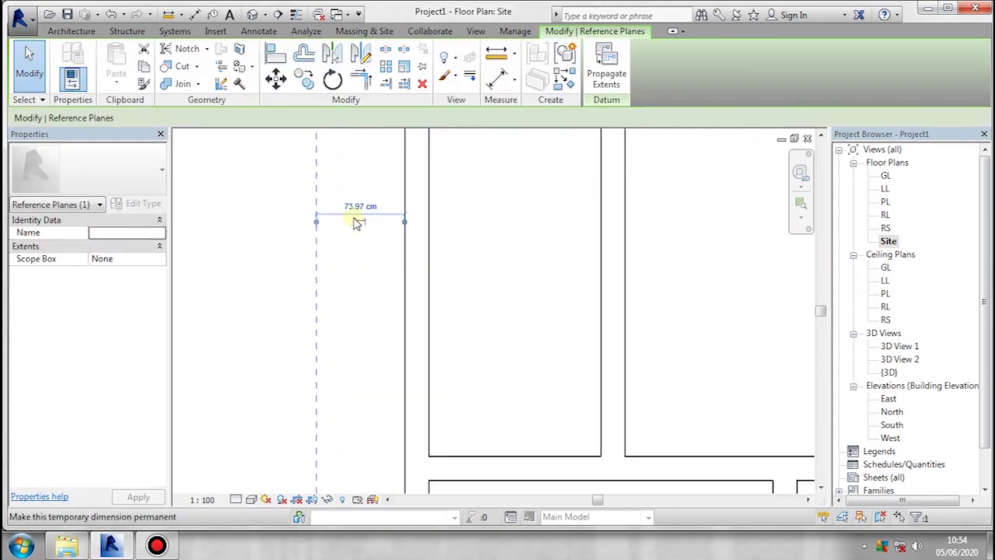
scroll(357, 221, up, 1)
click(346, 204)
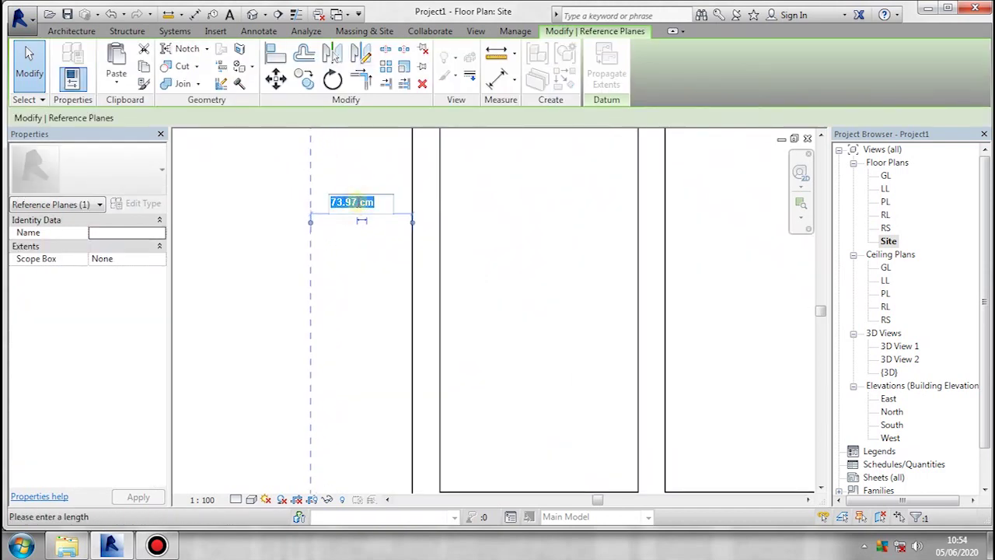
drag(373, 202, 325, 203)
text(60)
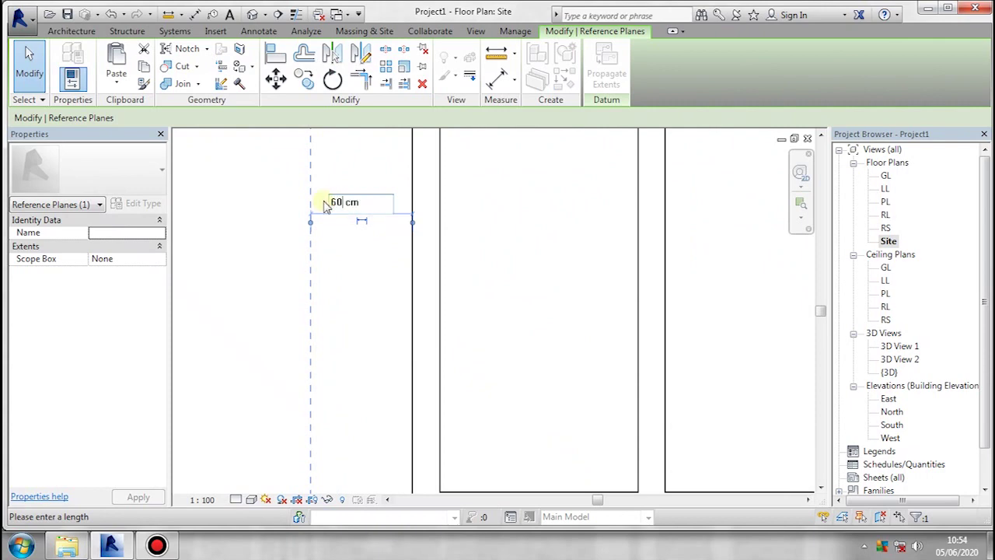
key(Return)
Step: Move the right reference plane from 80 cm to 60 cm off the right wall
scroll(344, 262, down, 3)
middle_drag(395, 244, 529, 271)
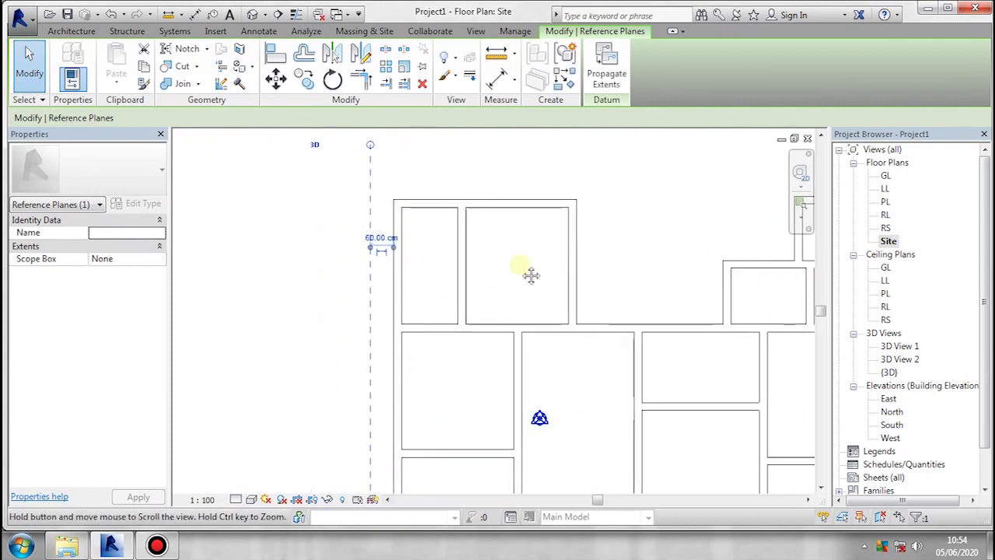
scroll(502, 268, up, 2)
click(546, 244)
click(531, 236)
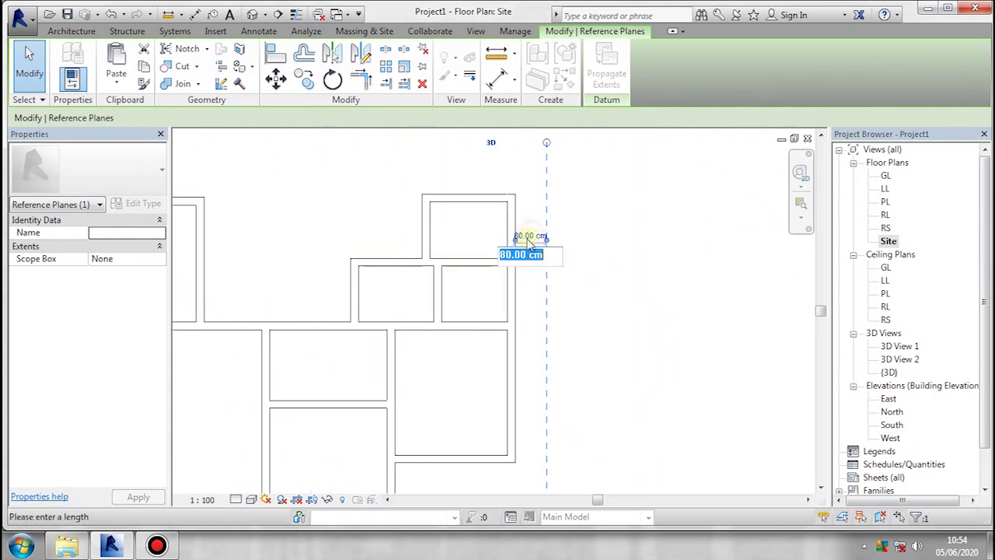
text(60)
key(Return)
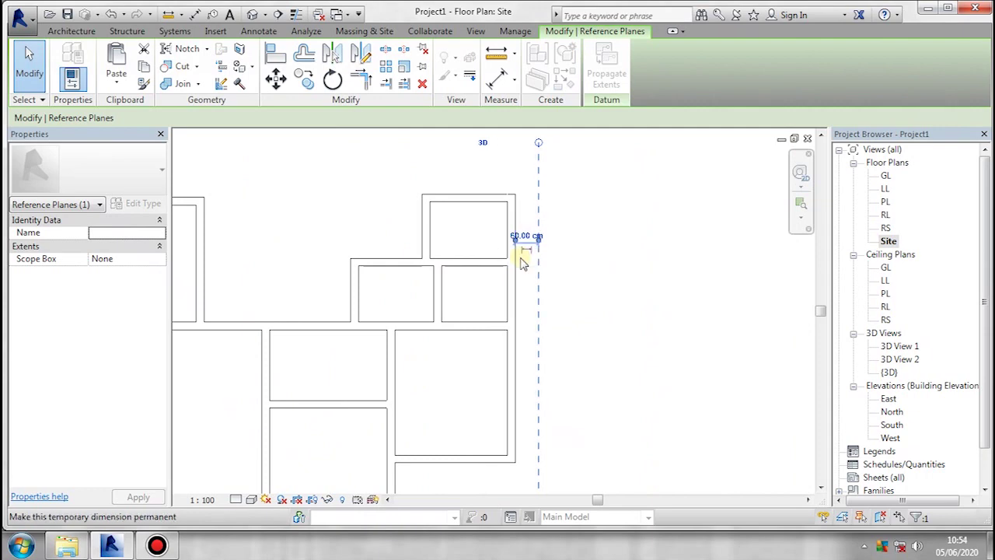
key(Escape)
scroll(383, 336, down, 2)
middle_drag(383, 336, 462, 285)
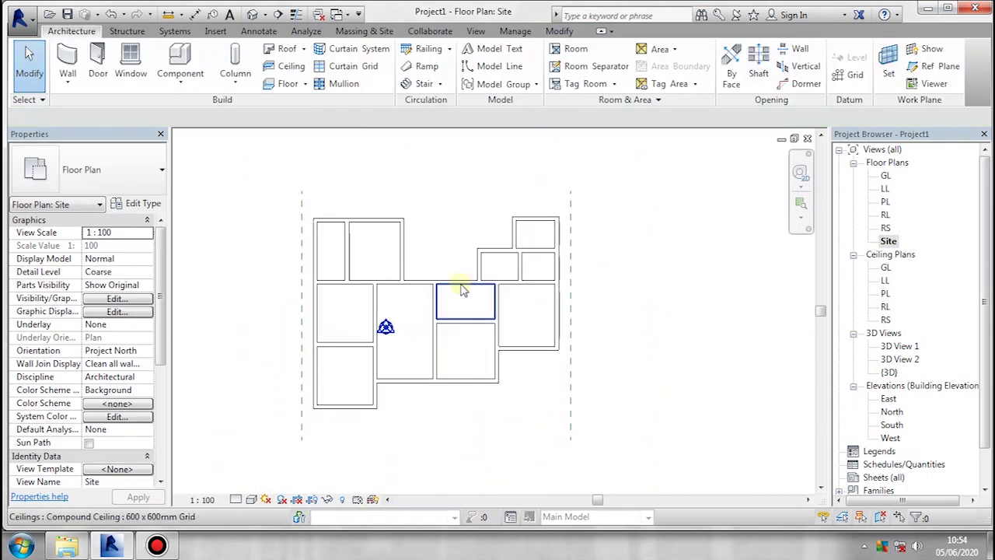
mouse_move(434, 366)
middle_down()
mouse_move(456, 333)
mouse_move(403, 342)
middle_up()
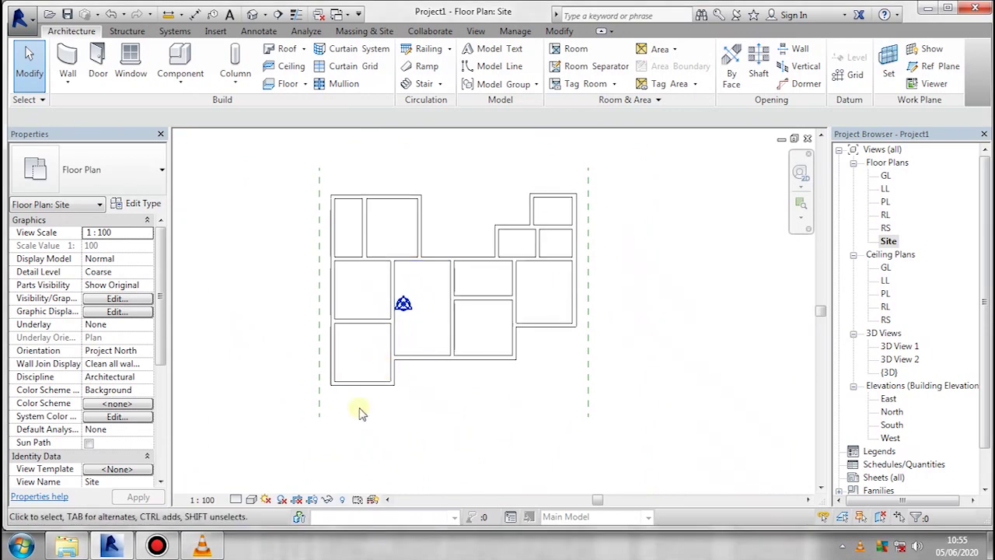
mouse_move(350, 411)
middle_down()
mouse_move(384, 381)
mouse_move(370, 417)
middle_up()
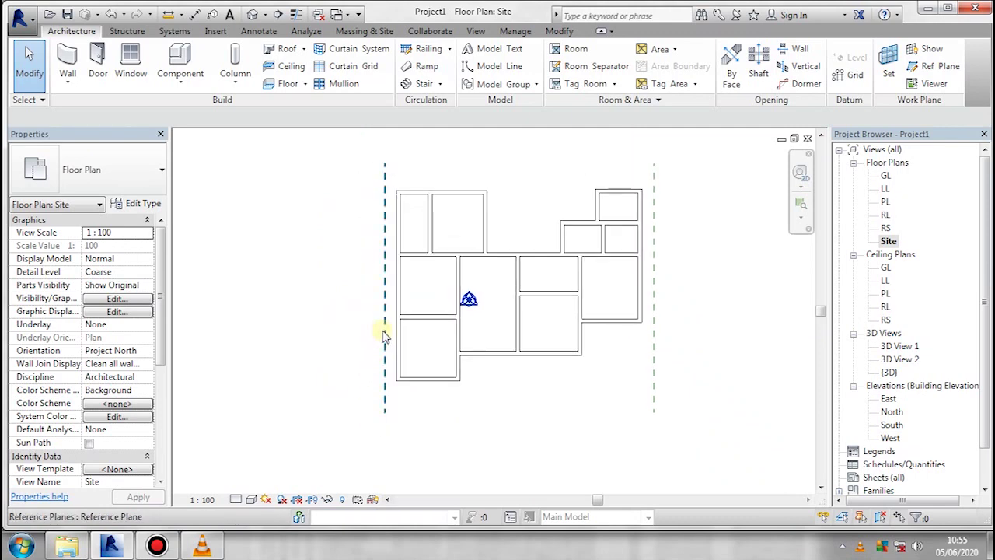
Step: Name the left reference plane Roof Start
click(381, 330)
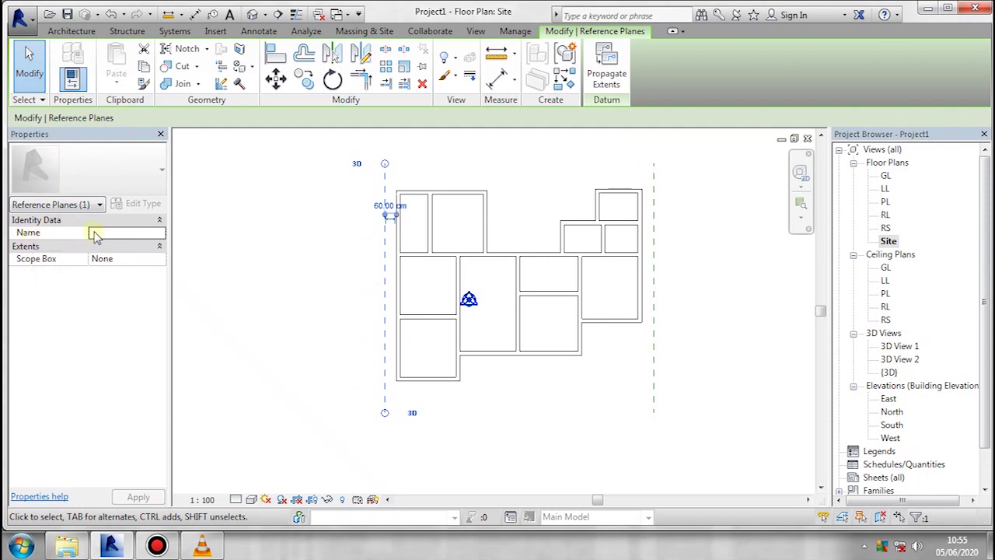
click(95, 232)
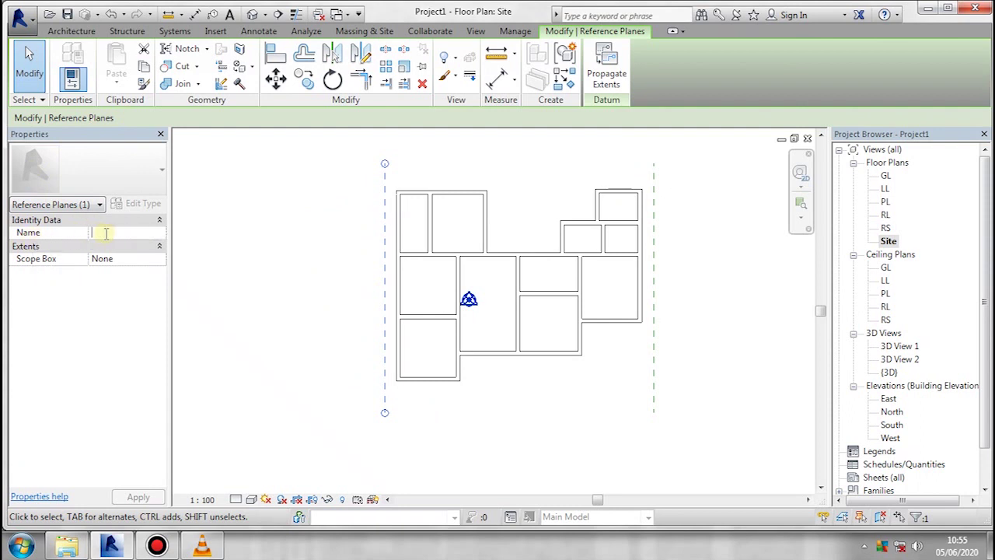
text(Roof Start)
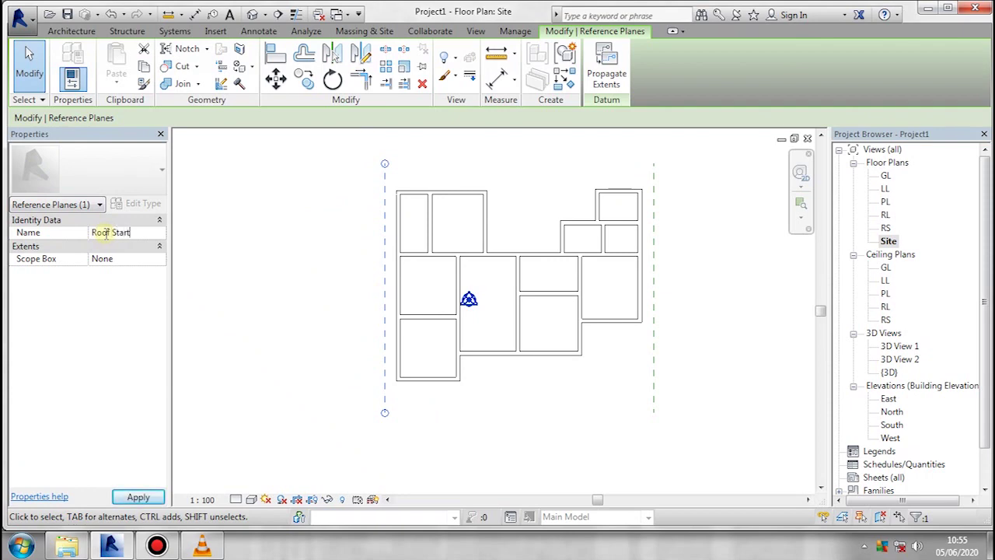
click(304, 294)
Step: Name the right reference plane Roof End
click(654, 276)
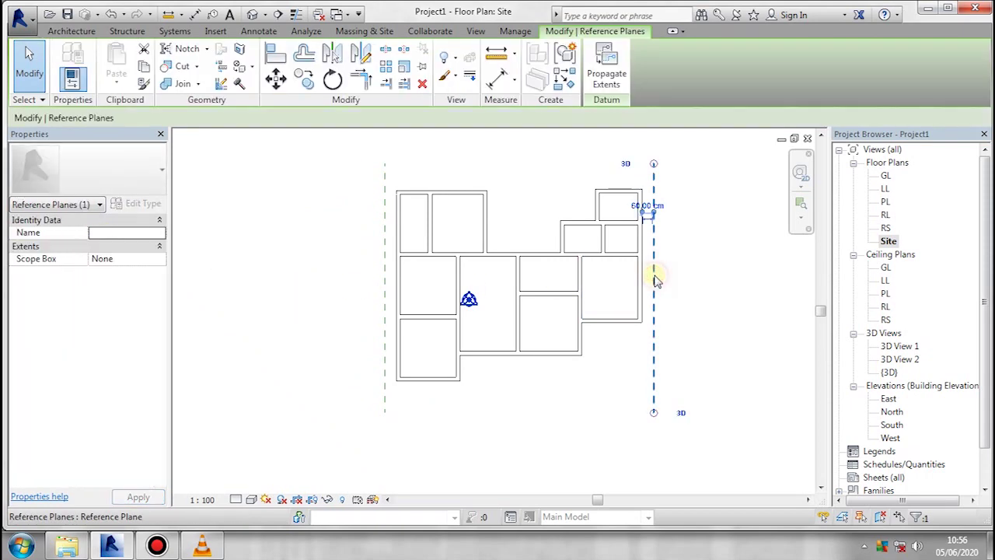
click(159, 232)
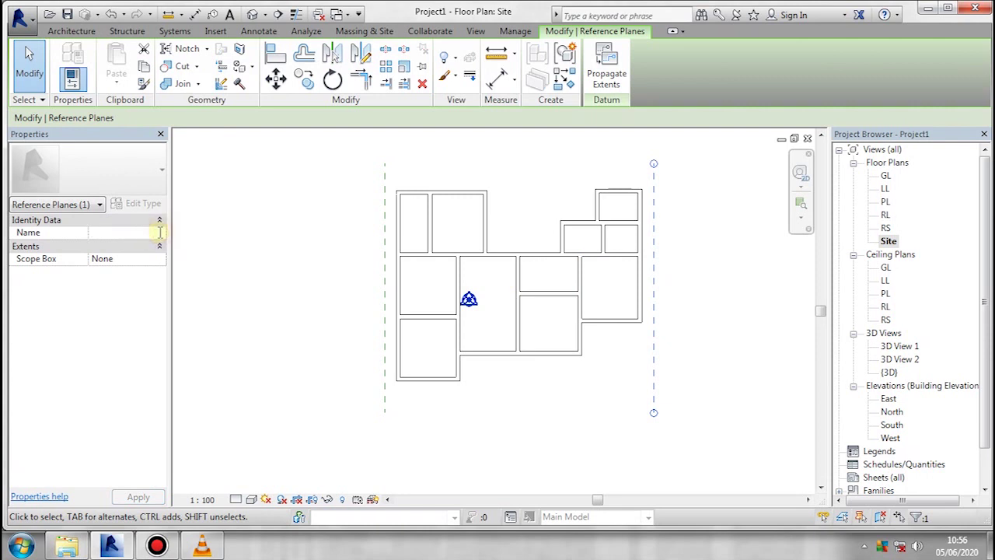
text(Roof End)
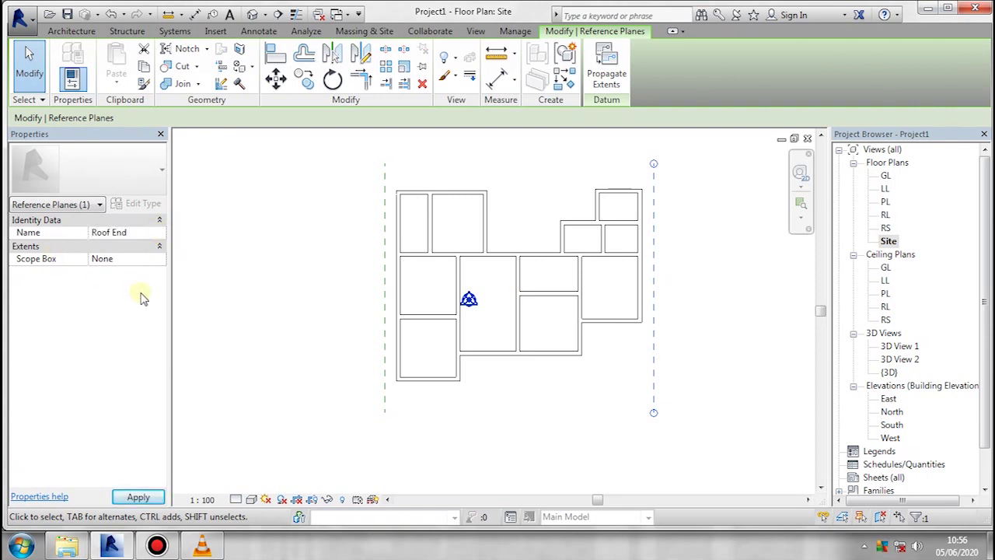
key(Return)
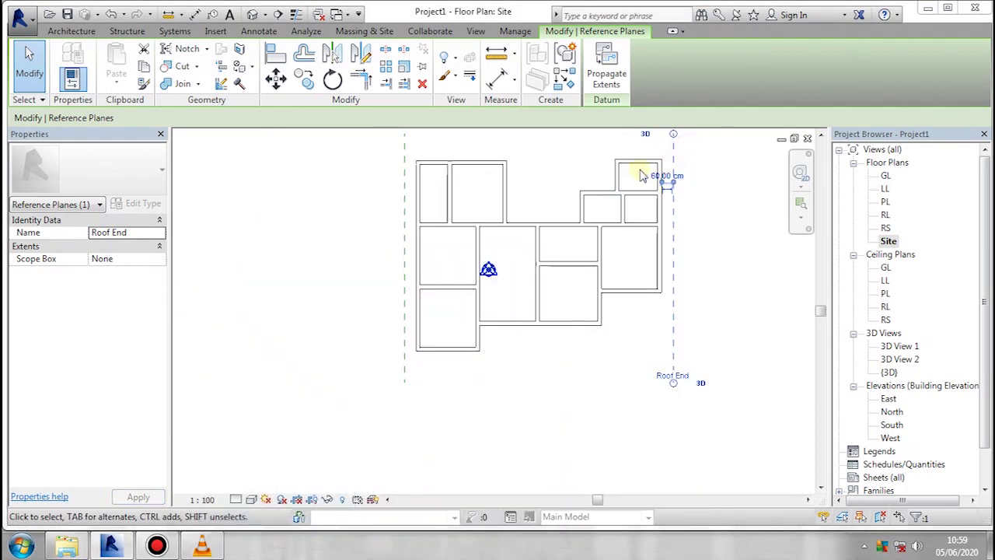
Step: Start a Roof by Extrusion from the Architecture tab's Roof menu
middle_drag(555, 350, 536, 403)
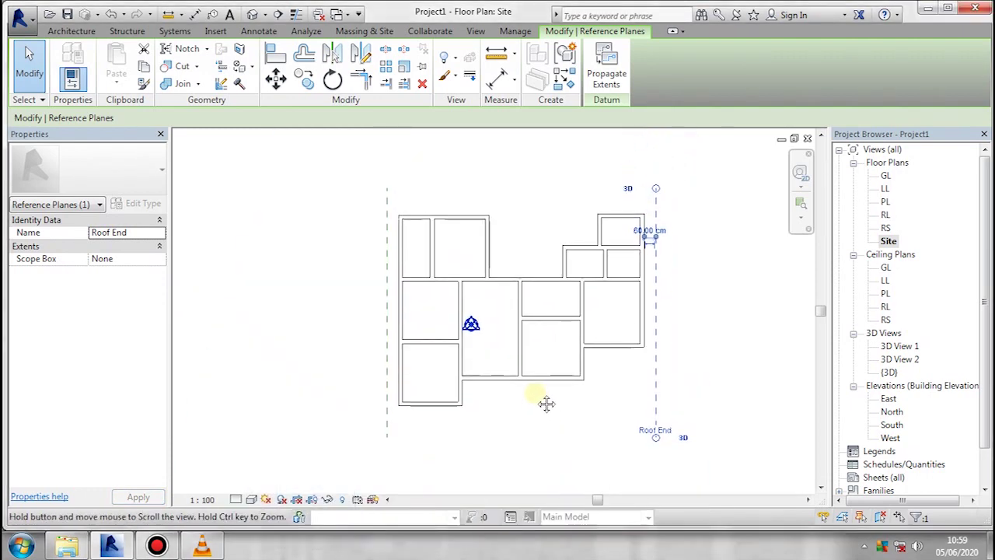
click(87, 33)
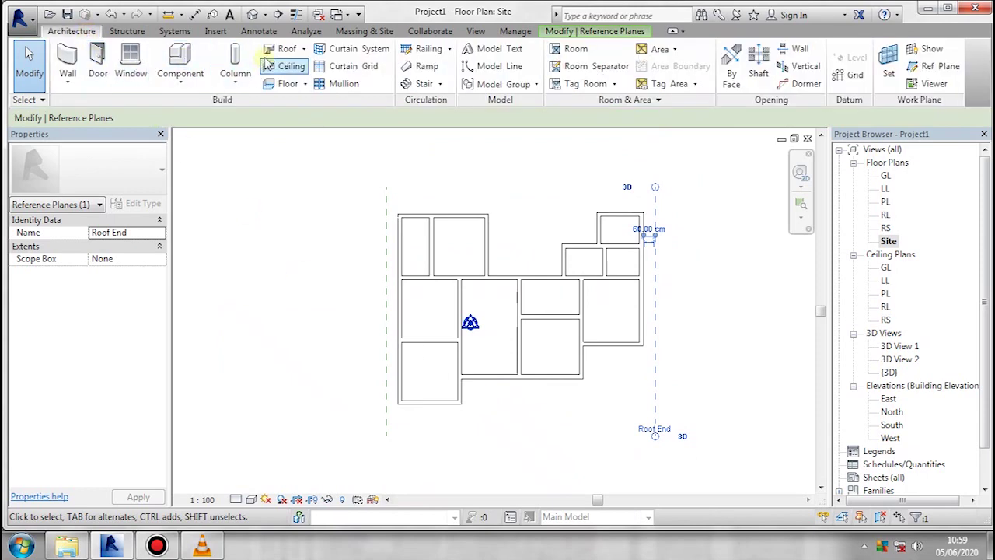
click(304, 49)
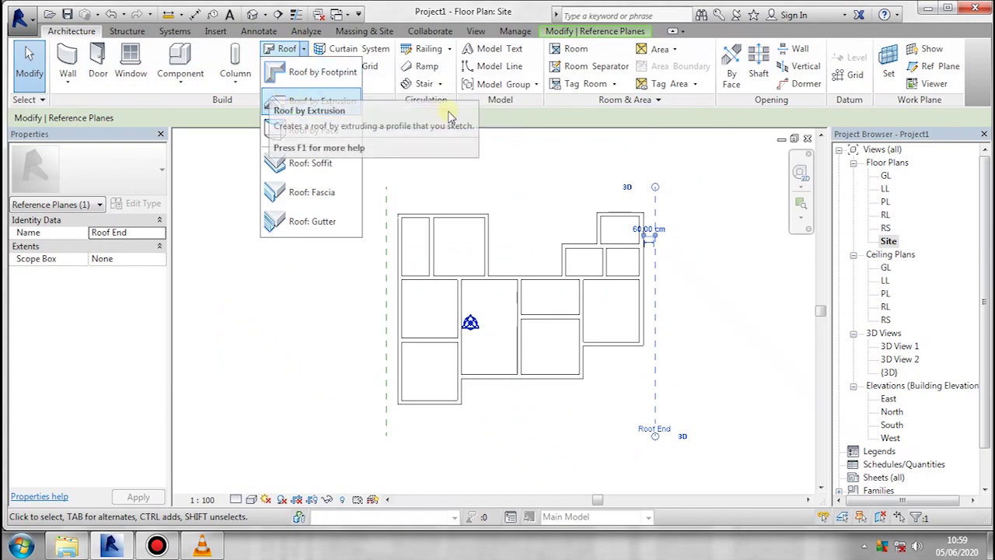
click(342, 110)
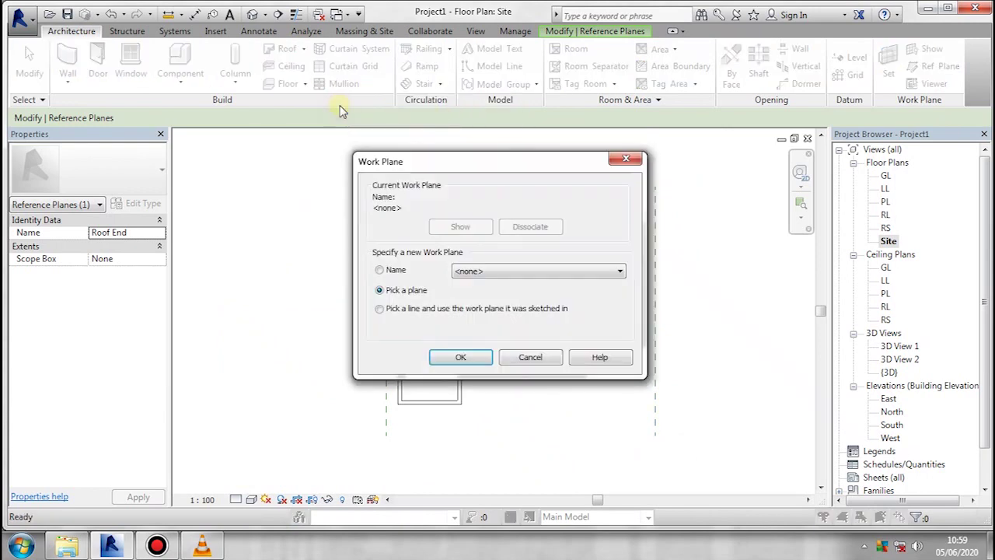
Step: Set the work plane by name to Reference Plane : Roof Start
drag(467, 166, 470, 162)
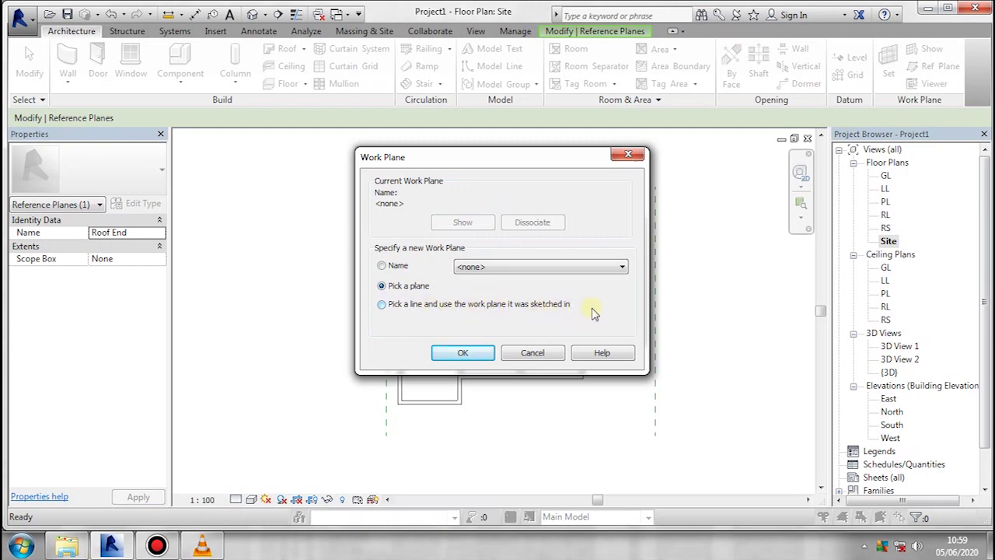
click(386, 266)
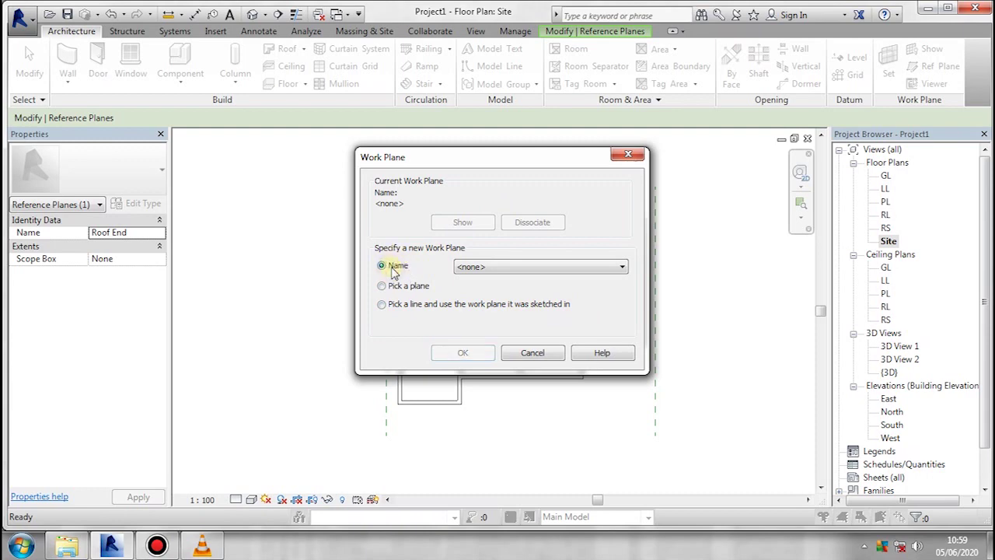
click(540, 267)
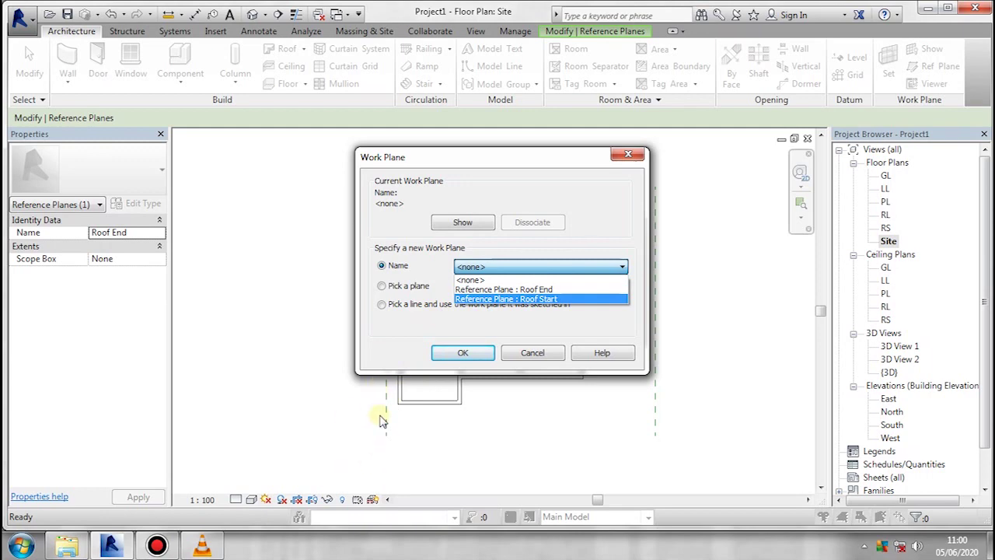
click(517, 300)
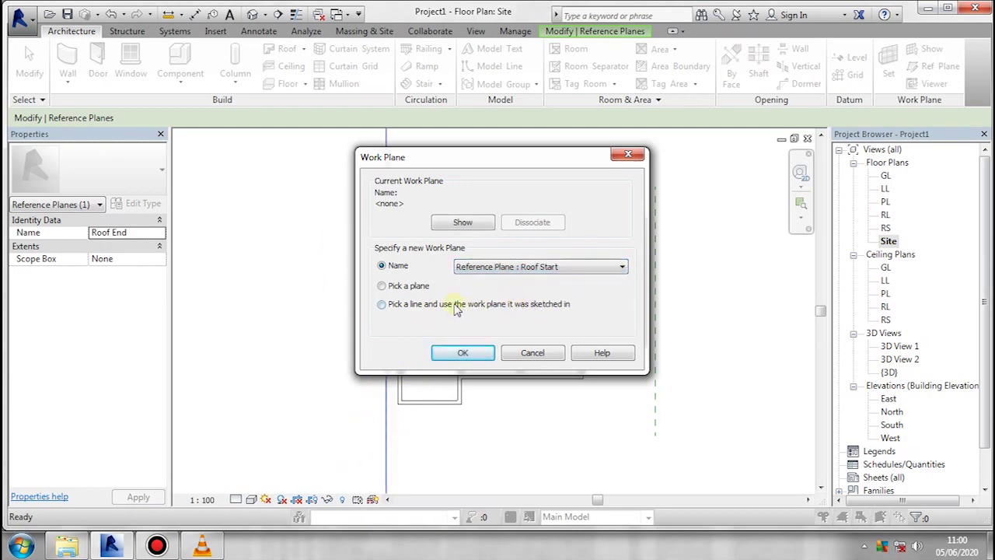
click(462, 353)
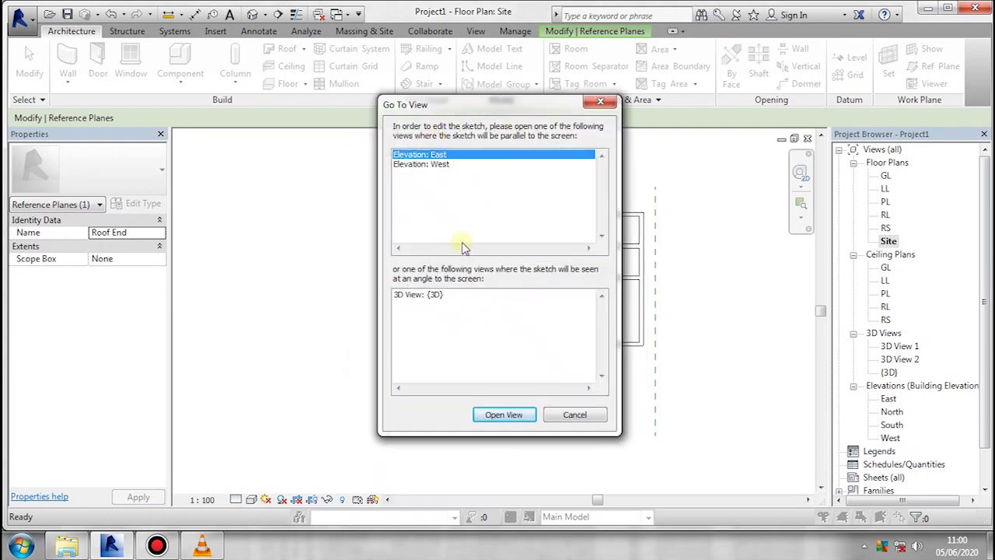
Step: Choose Elevation: West in the Go To View prompt and open it
click(424, 164)
click(416, 294)
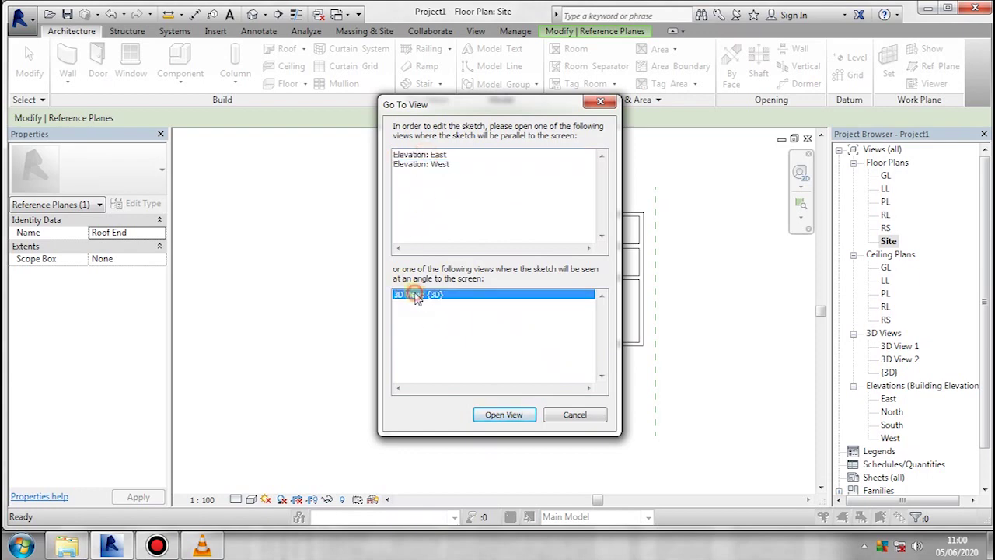
click(432, 156)
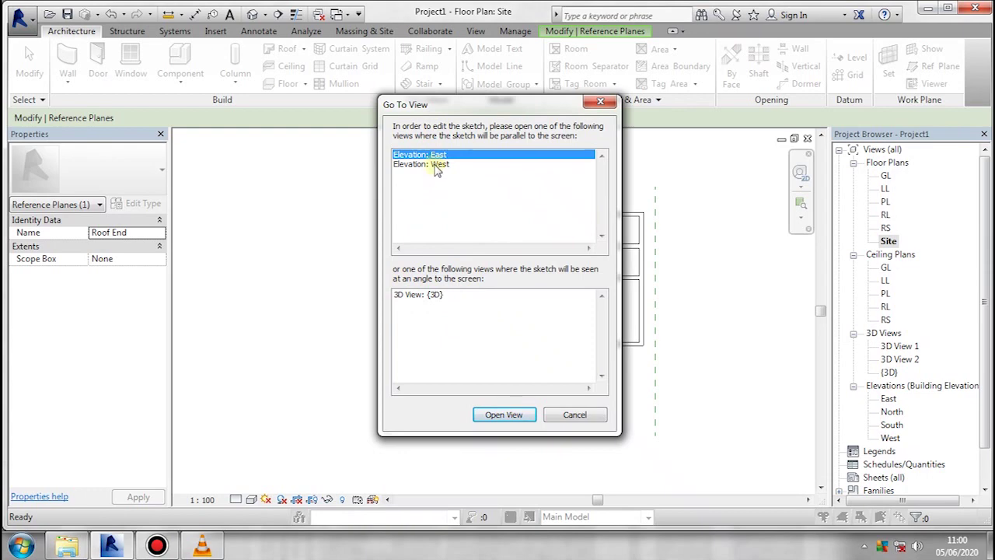
click(436, 165)
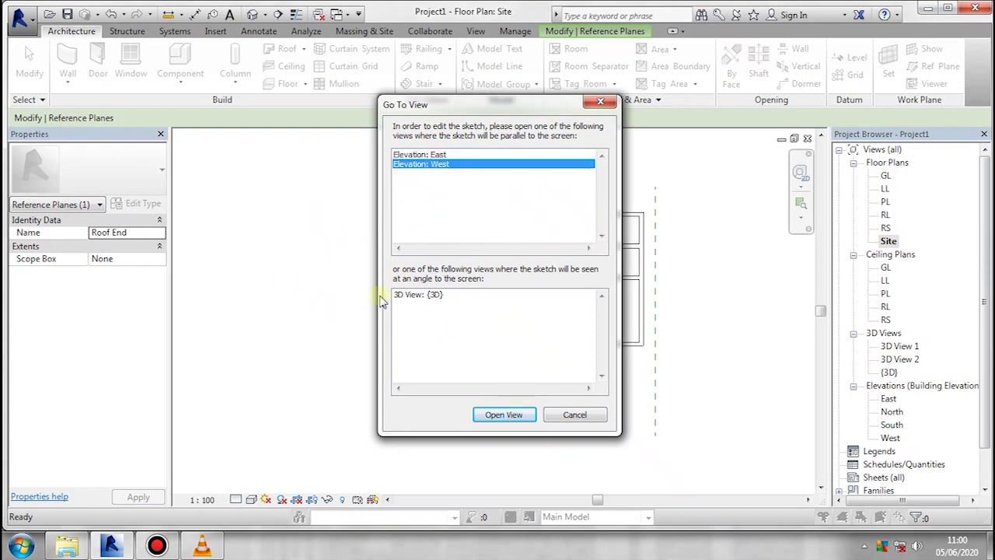
drag(510, 113, 671, 112)
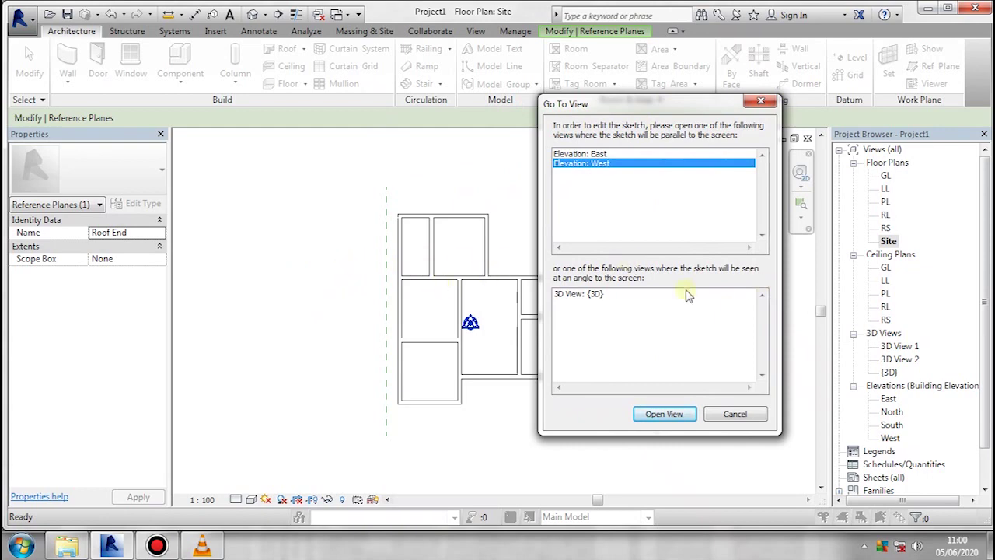
drag(631, 116, 533, 114)
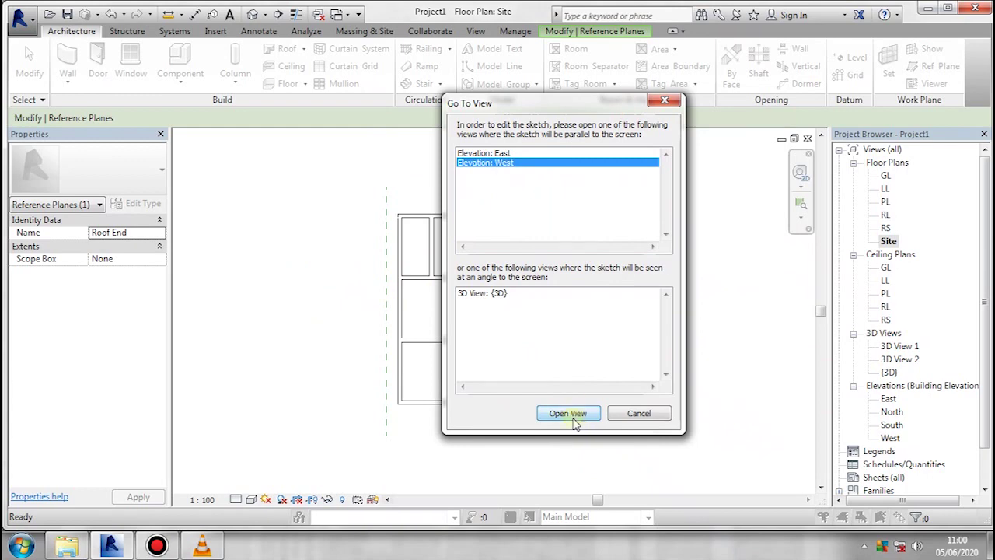
drag(569, 115, 491, 116)
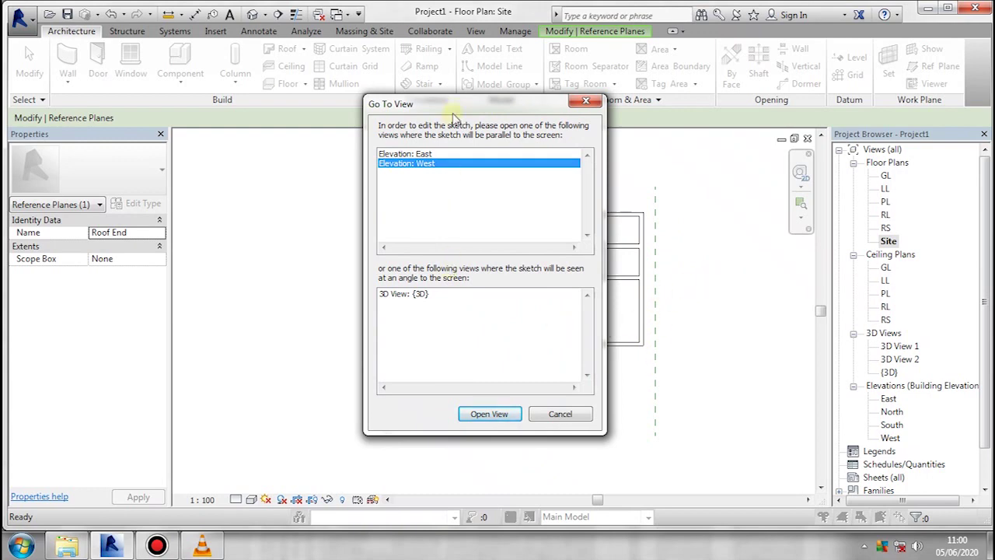
drag(453, 116, 548, 122)
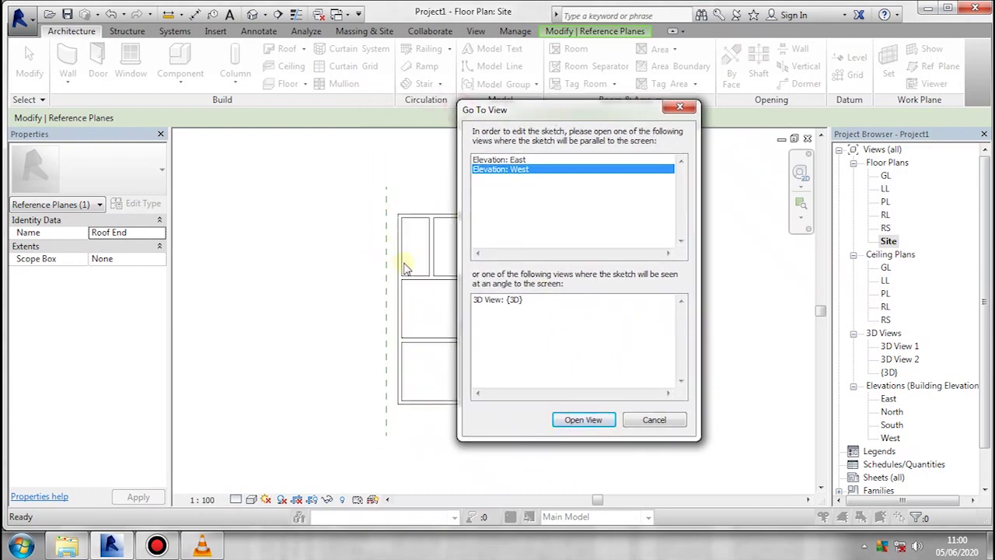
click(584, 420)
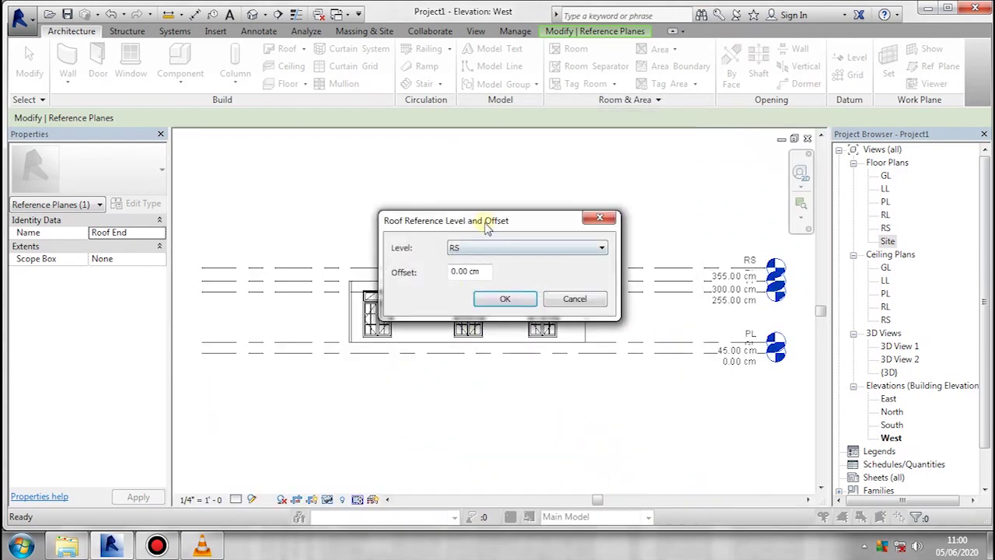
Step: Change the roof reference level from RS to RL, keeping the 0.00 cm offset
drag(486, 221, 488, 175)
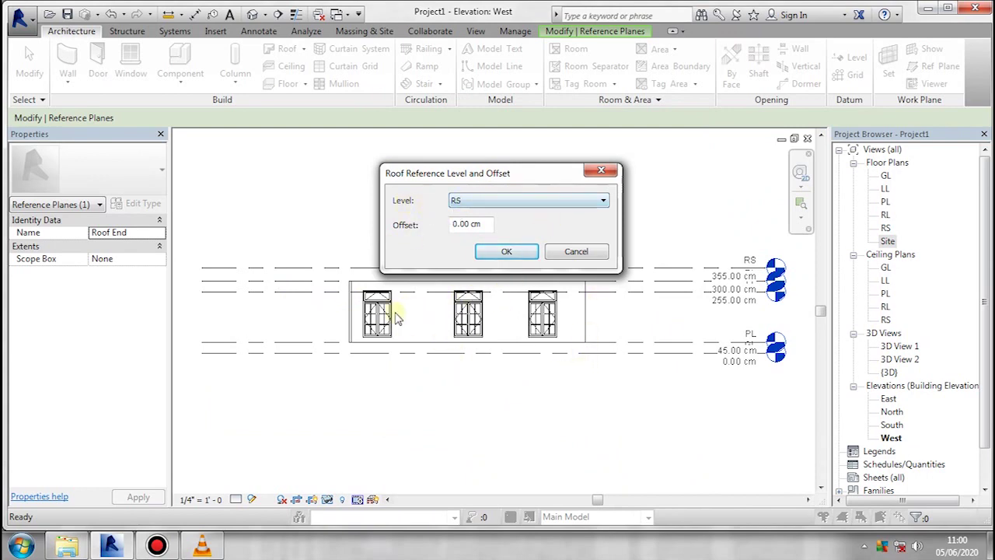
click(466, 201)
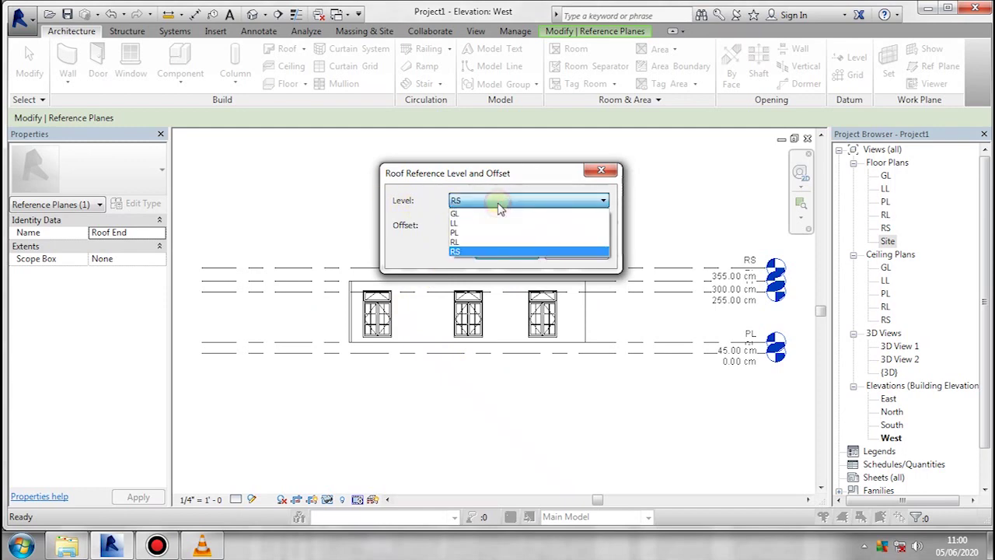
click(464, 242)
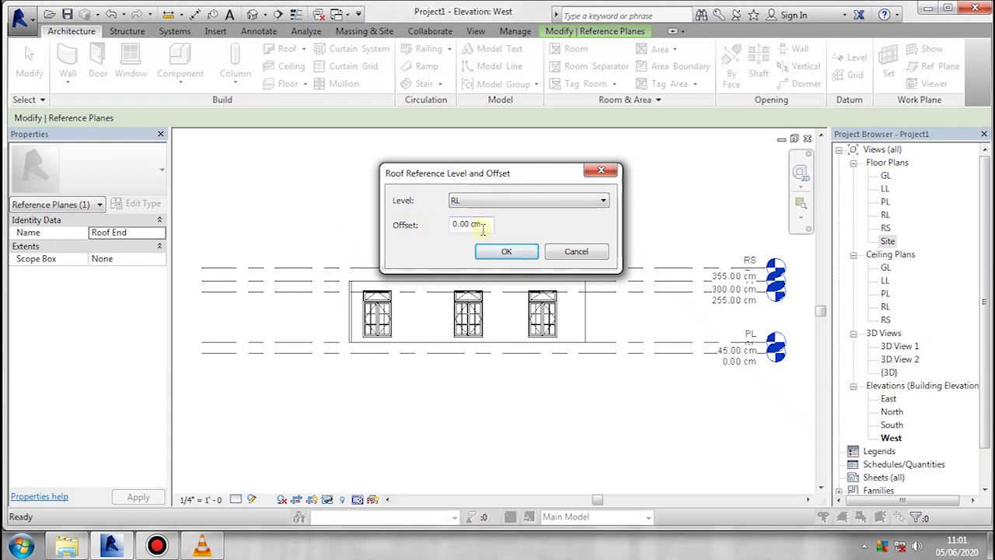
Step: Confirm level RL and place a first profile point on the West elevation
click(504, 251)
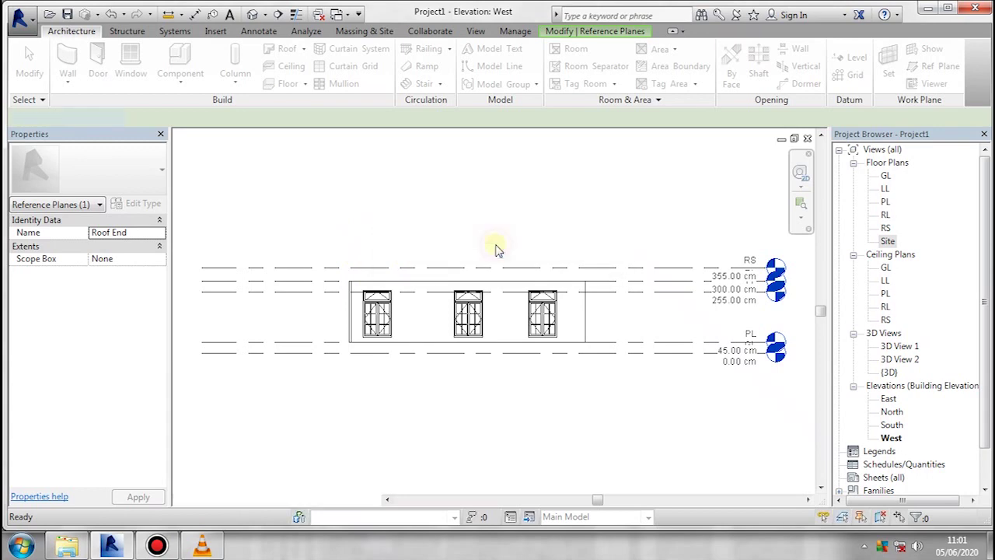
scroll(424, 319, up, 3)
scroll(409, 295, down, 1)
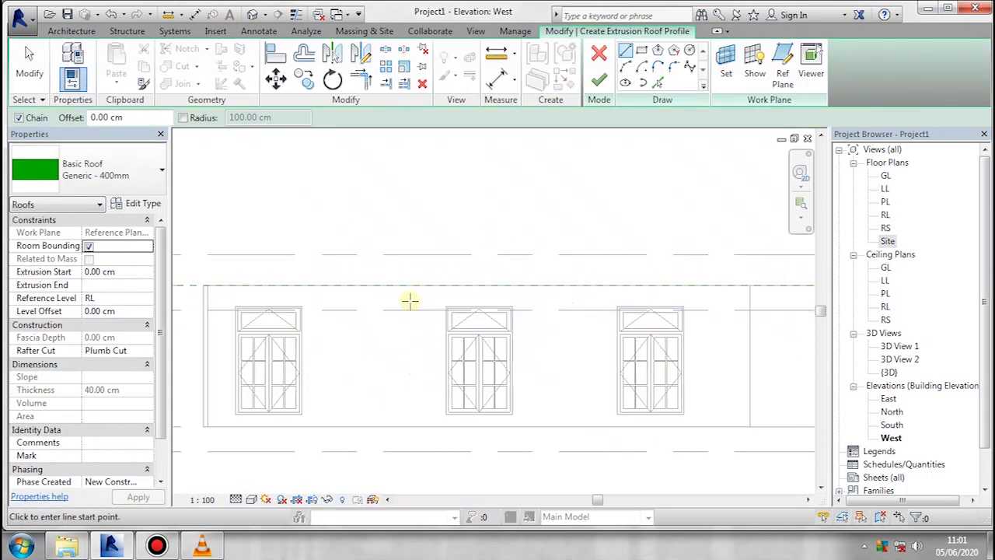
scroll(412, 301, down, 1)
scroll(433, 312, down, 1)
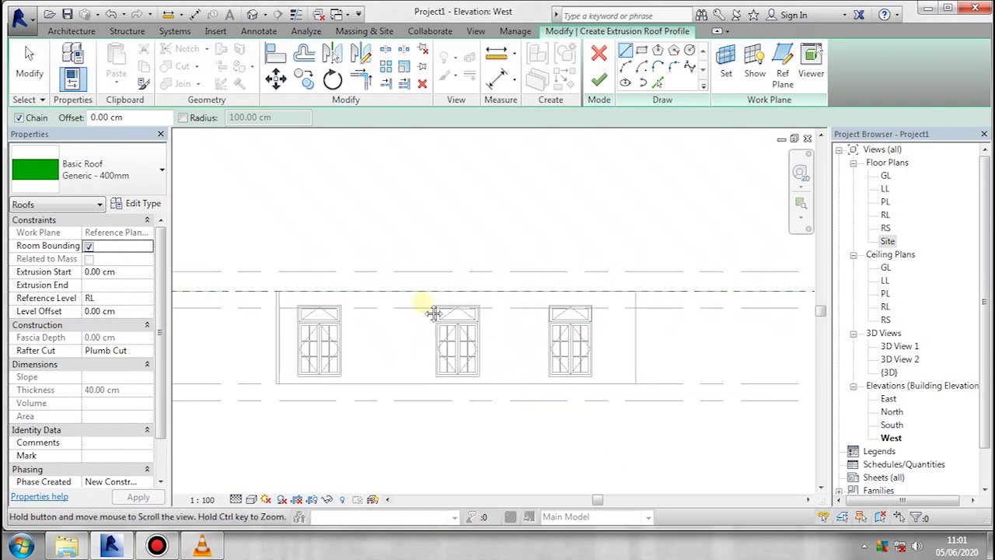
click(589, 272)
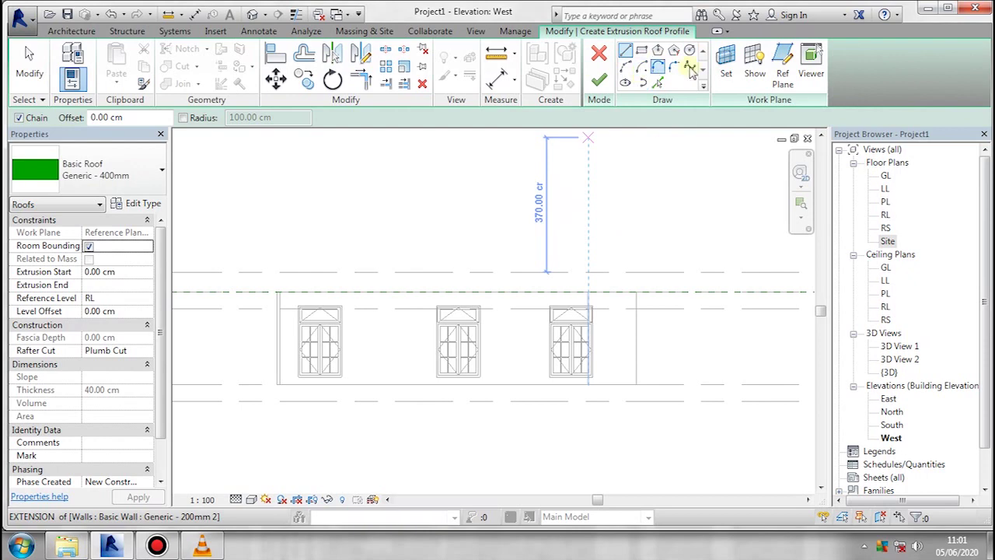
Step: Switch to the Start-End-Radius arc tool and discard a misplaced first arc
click(626, 67)
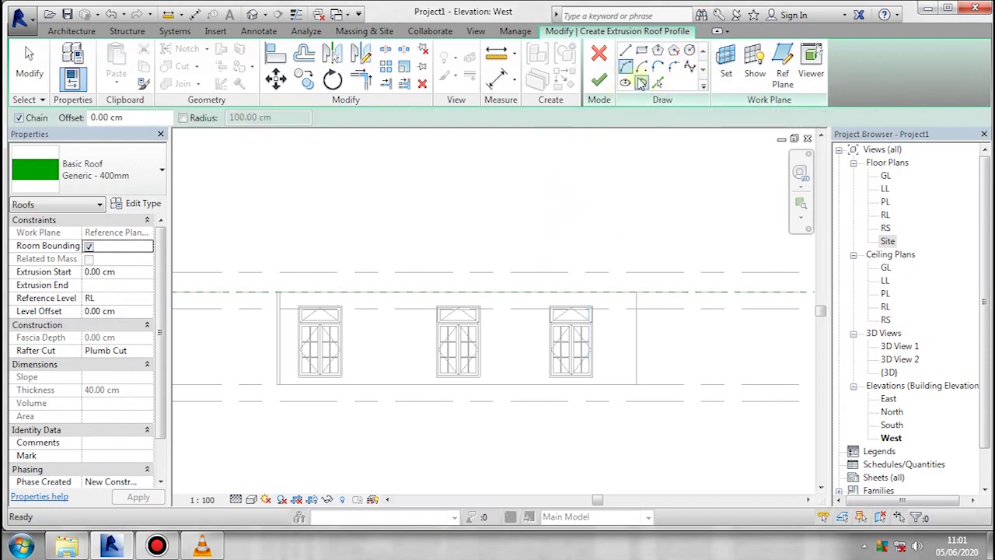
click(252, 318)
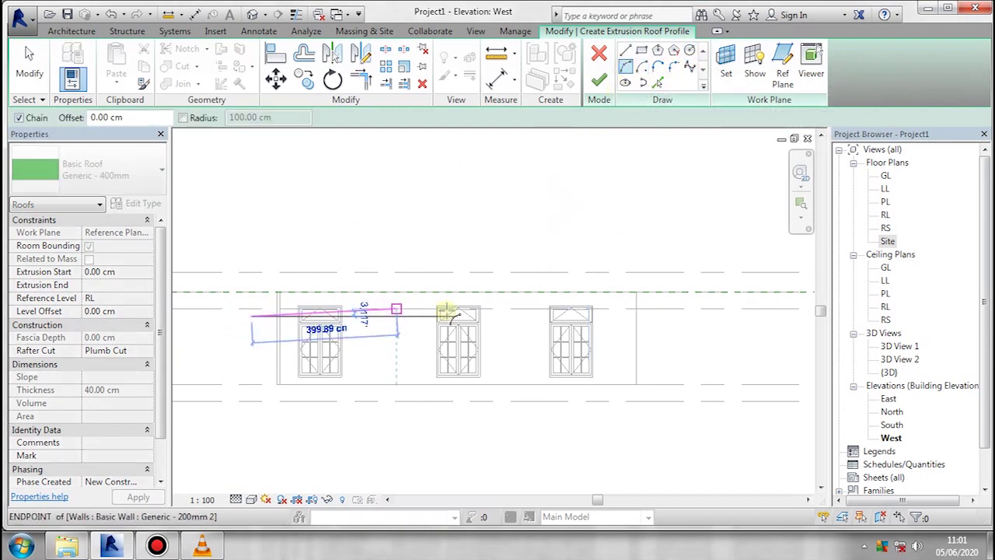
click(476, 309)
click(461, 309)
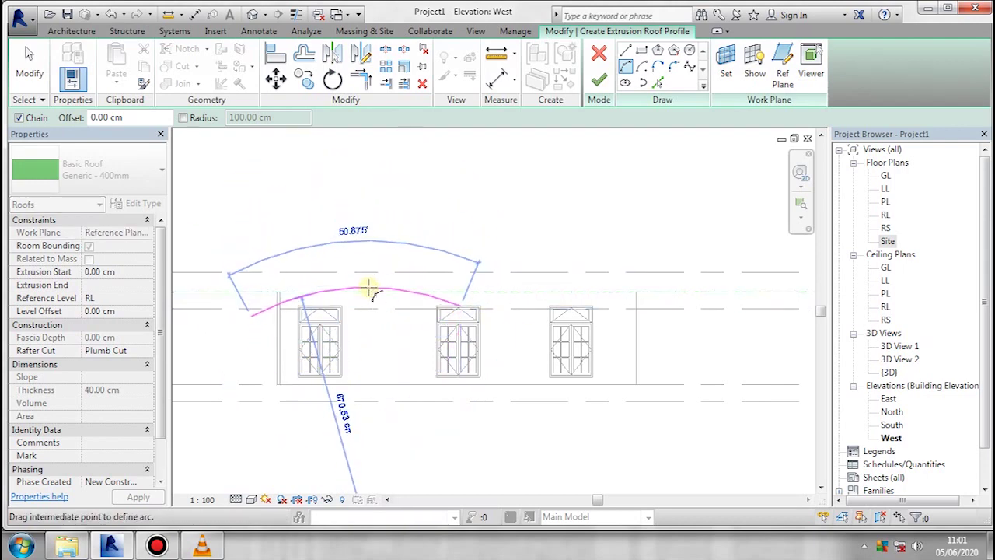
key(Escape)
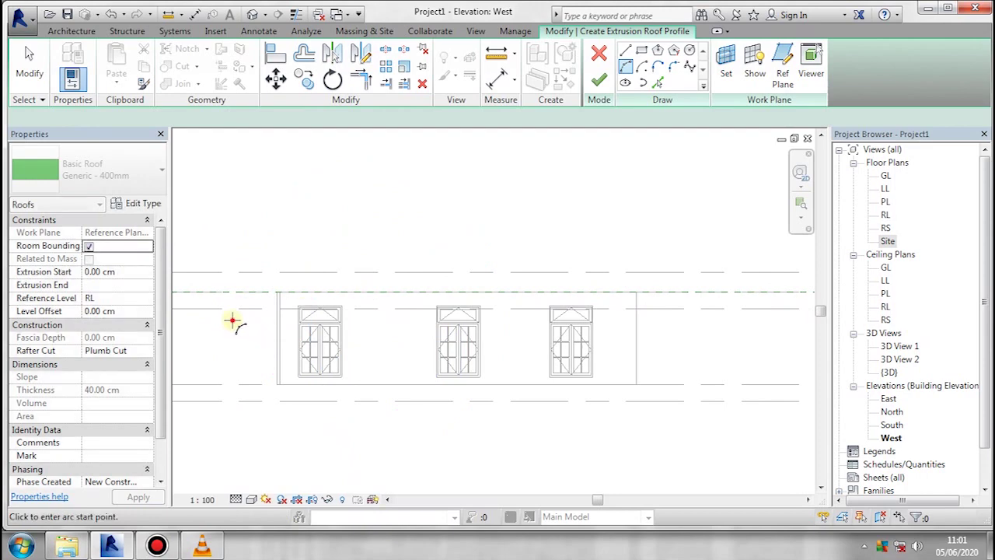
Step: Draw two chained arcs: an upward crest from the left wall, then a dip past the right wall
click(232, 319)
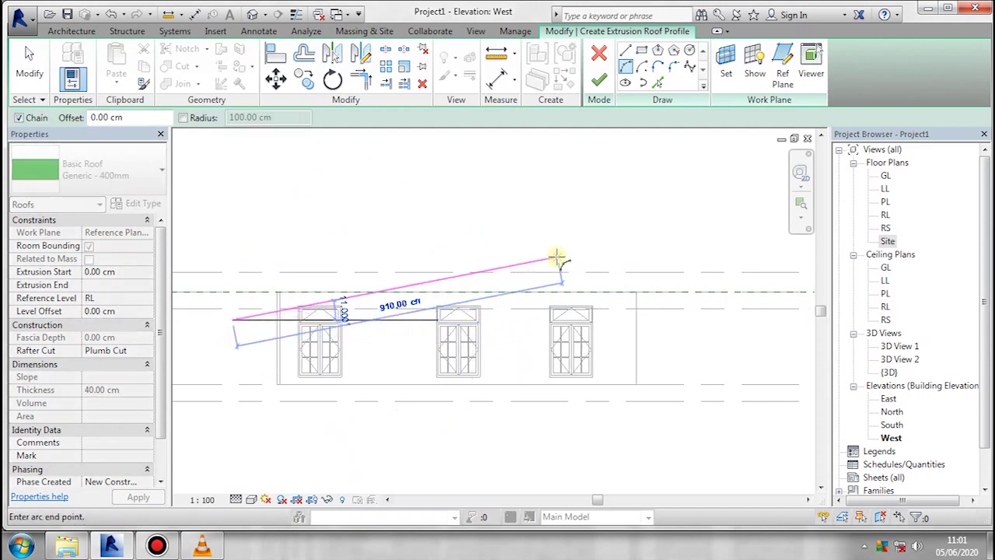
click(528, 307)
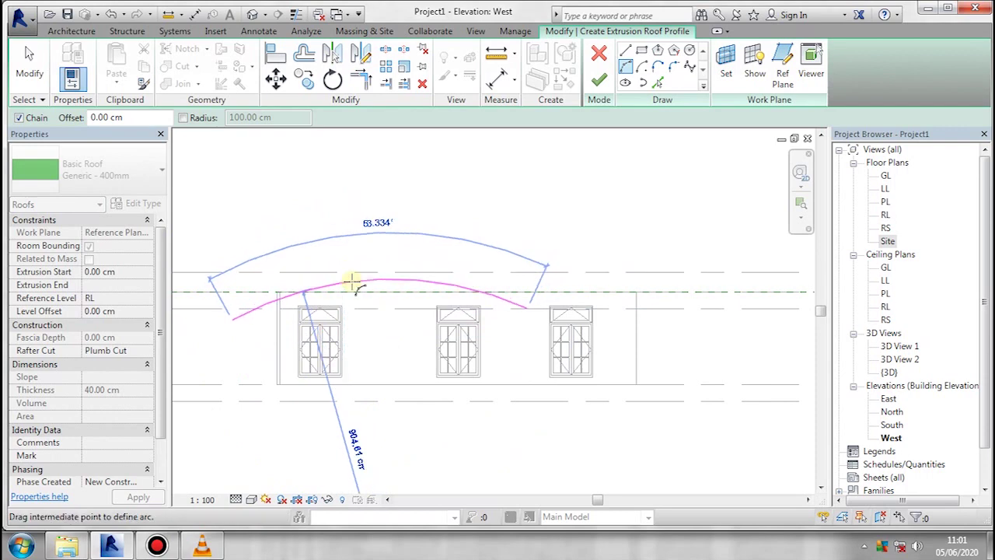
click(354, 284)
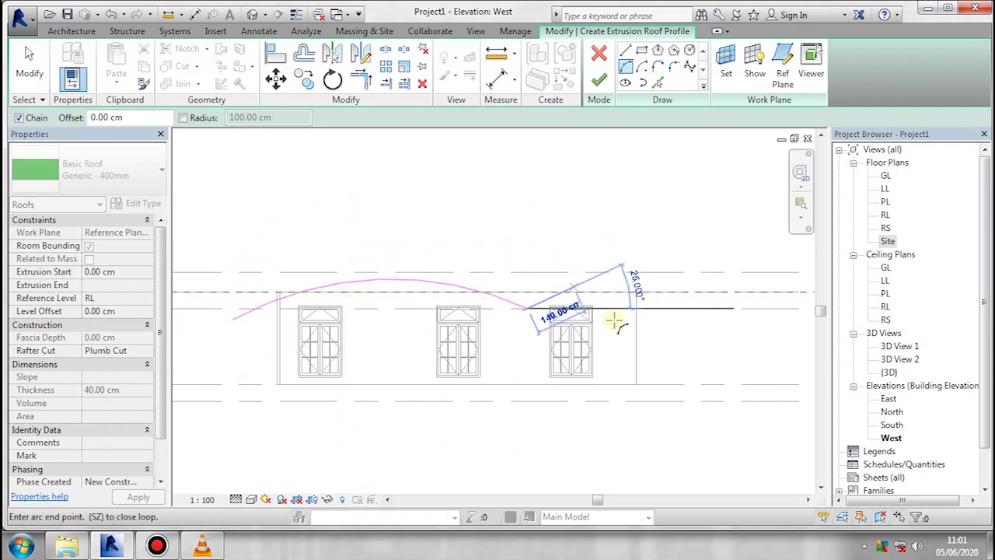
click(696, 327)
click(677, 332)
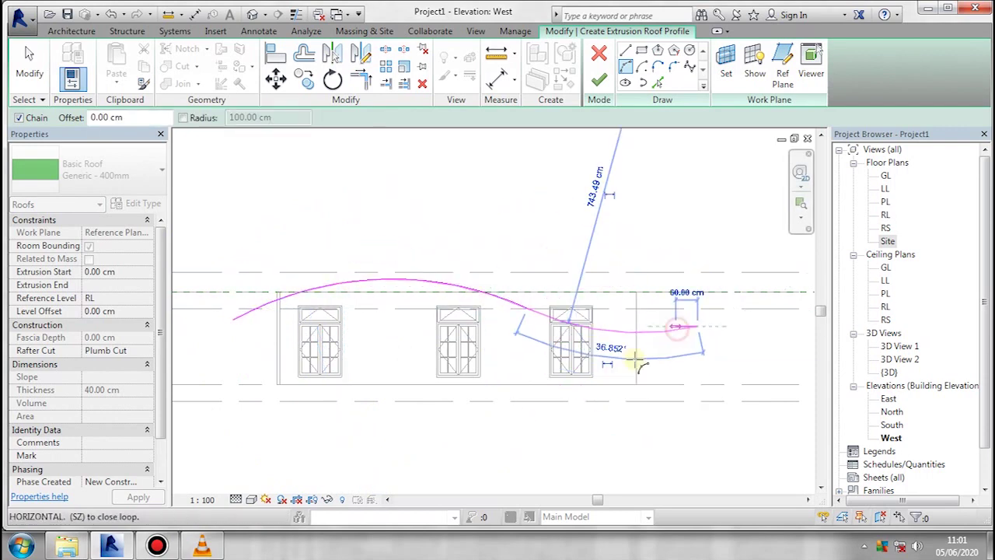
key(Escape)
key(Escape)
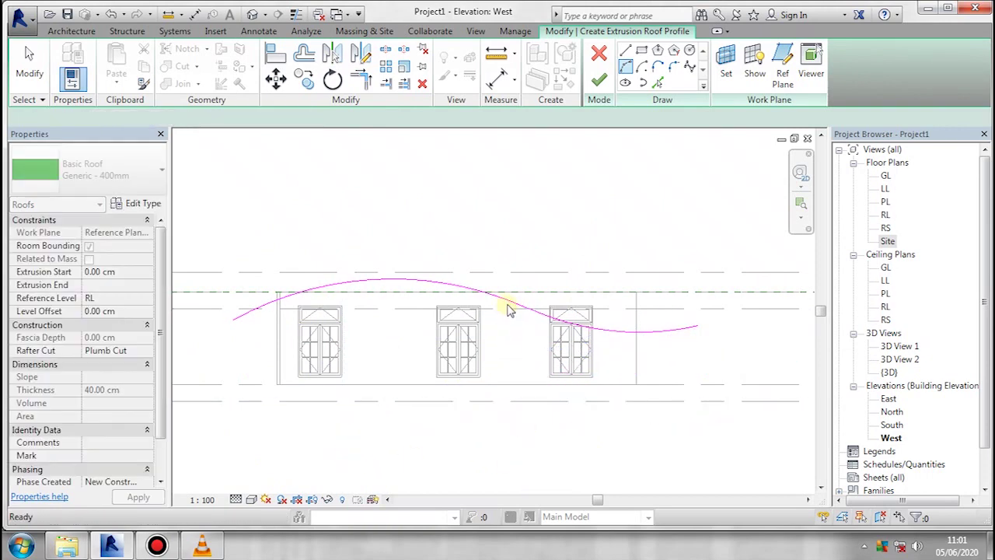
click(508, 305)
Step: Select both arcs, nudge them up, and snap the left end onto the RL level line
ctrl+click(535, 313)
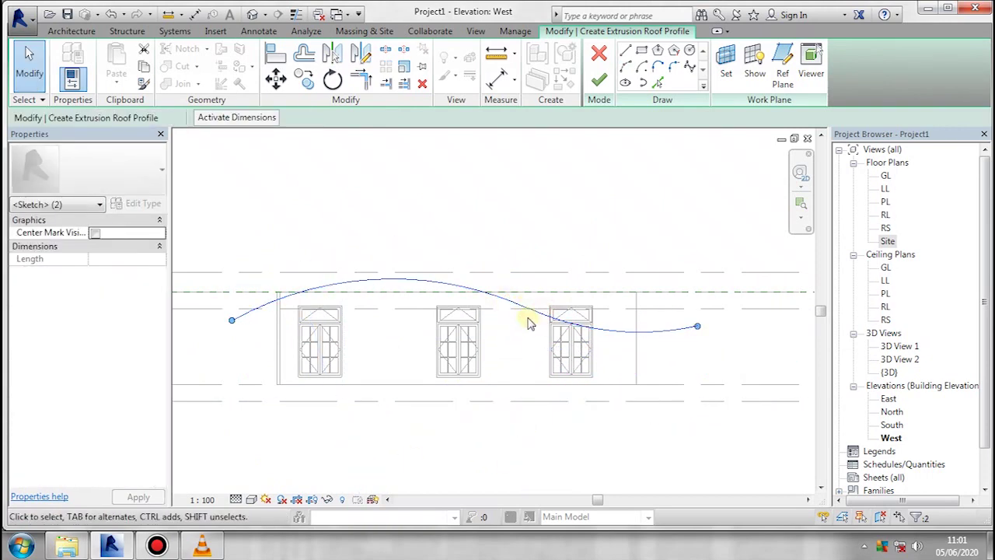
key(Up)
key(Up)
key(Up)
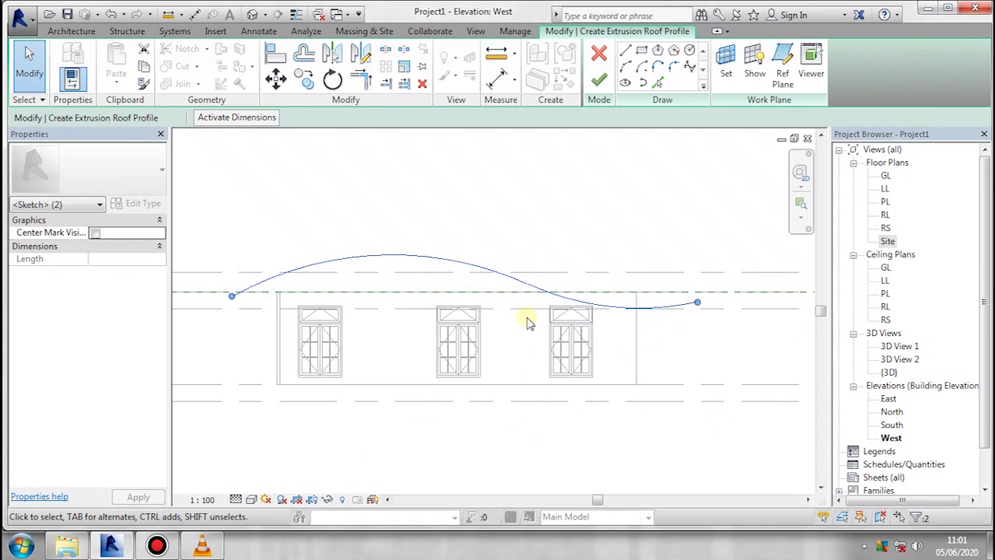
drag(232, 296, 251, 304)
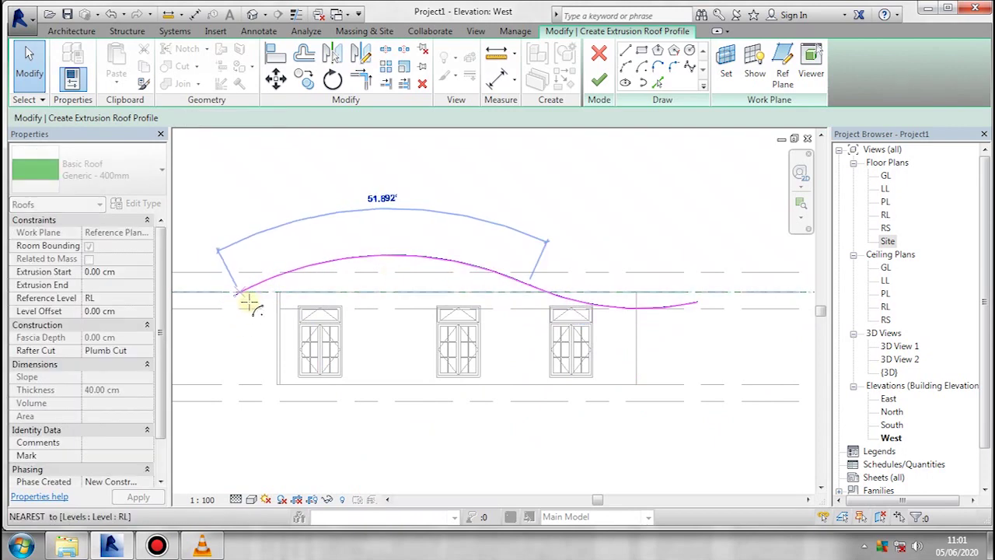
click(465, 248)
click(435, 258)
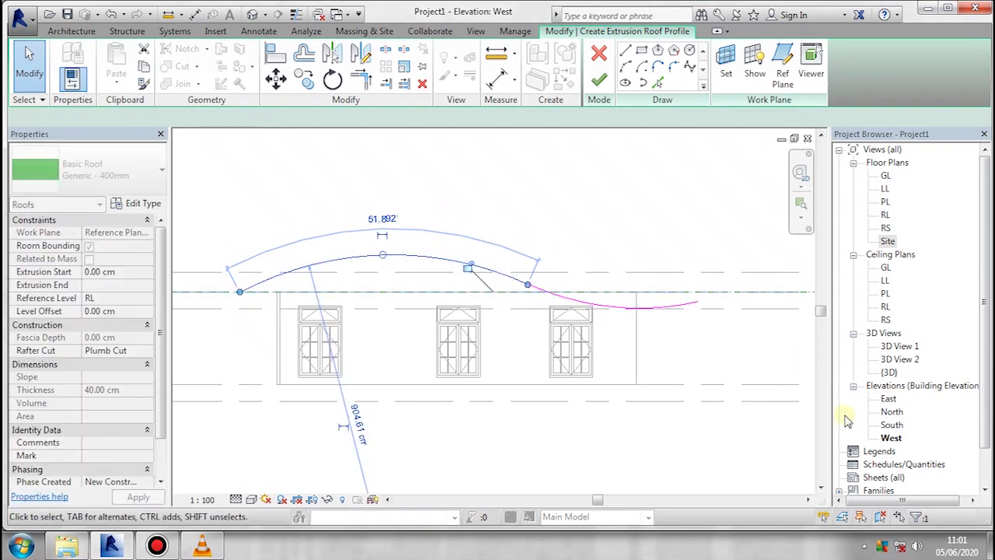
click(655, 326)
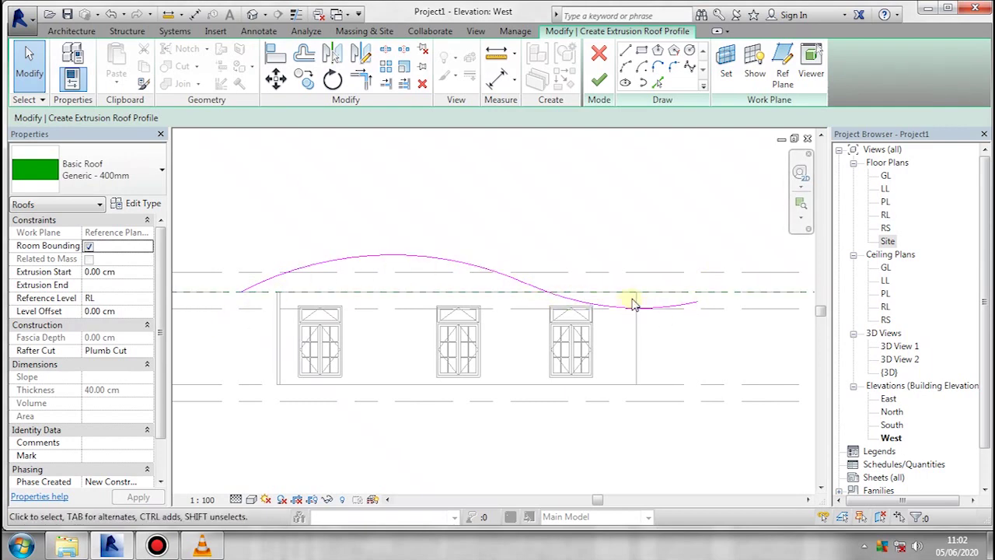
scroll(631, 304, up, 3)
scroll(533, 284, down, 2)
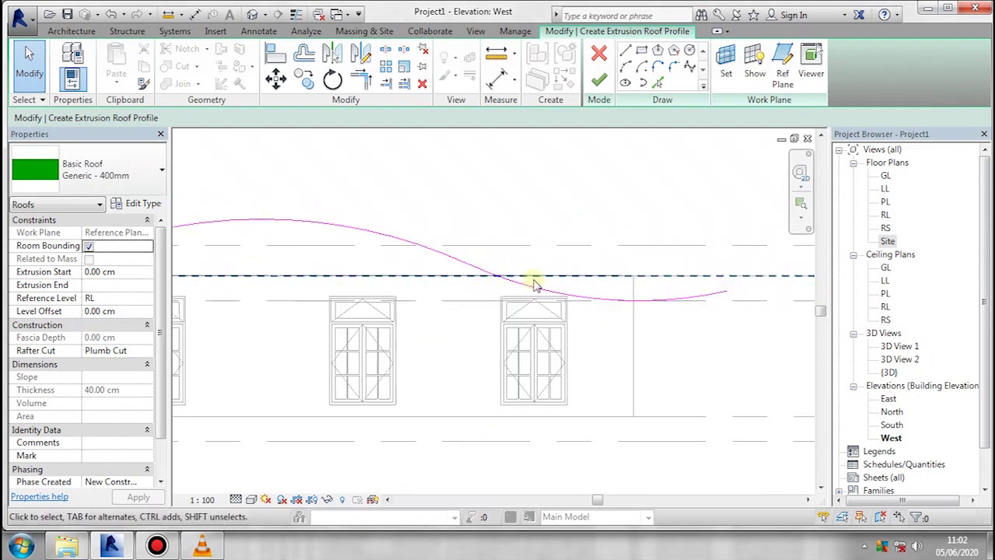
scroll(533, 285, up, 1)
scroll(453, 327, down, 3)
scroll(663, 305, up, 2)
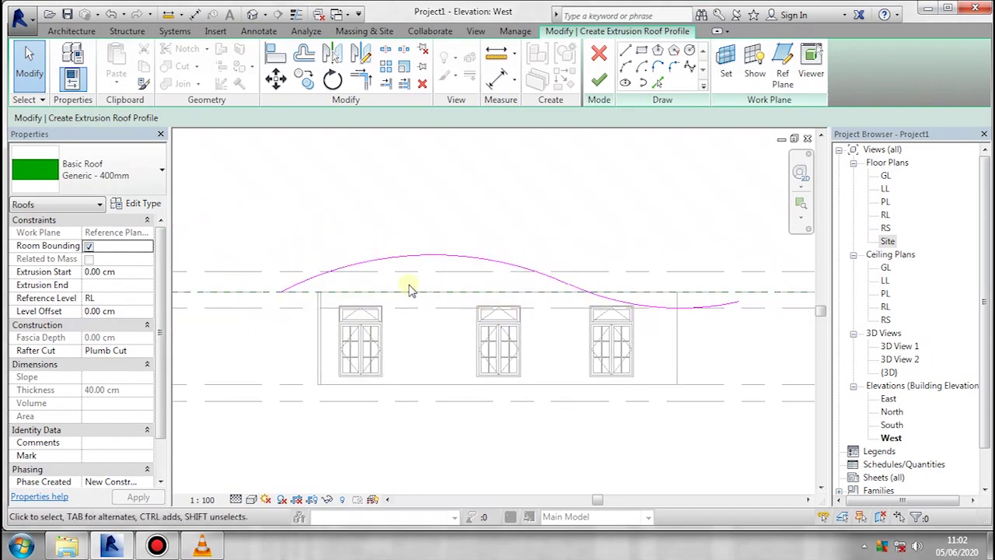
Step: Give the wavy roof type Basic Roof Generic - 125mm, finish the sketch and view it in 3D
click(600, 86)
click(107, 179)
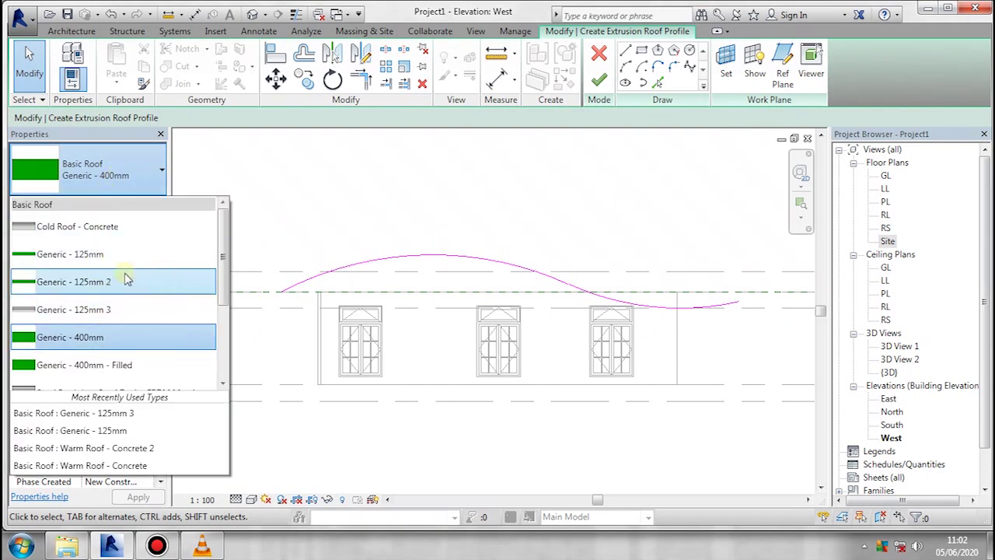
click(83, 263)
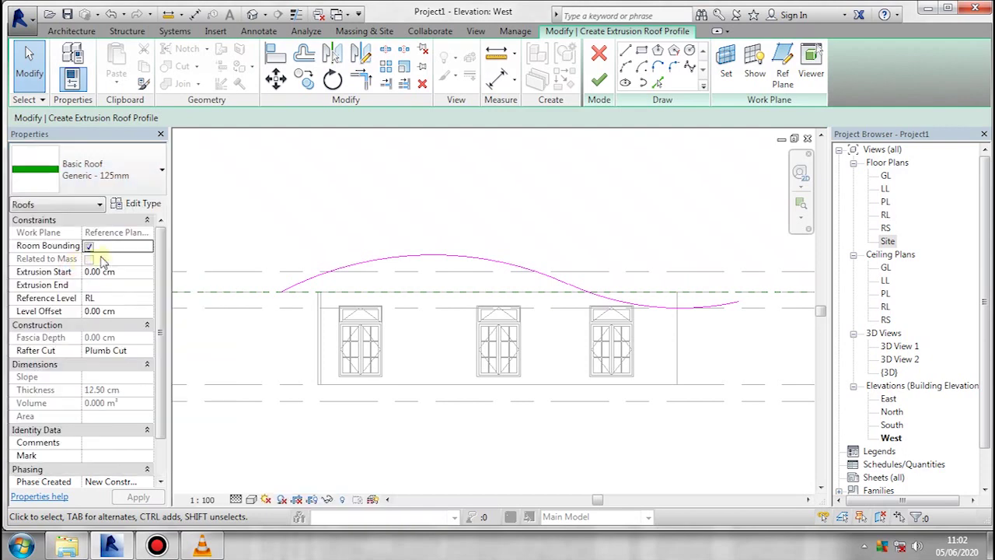
click(599, 79)
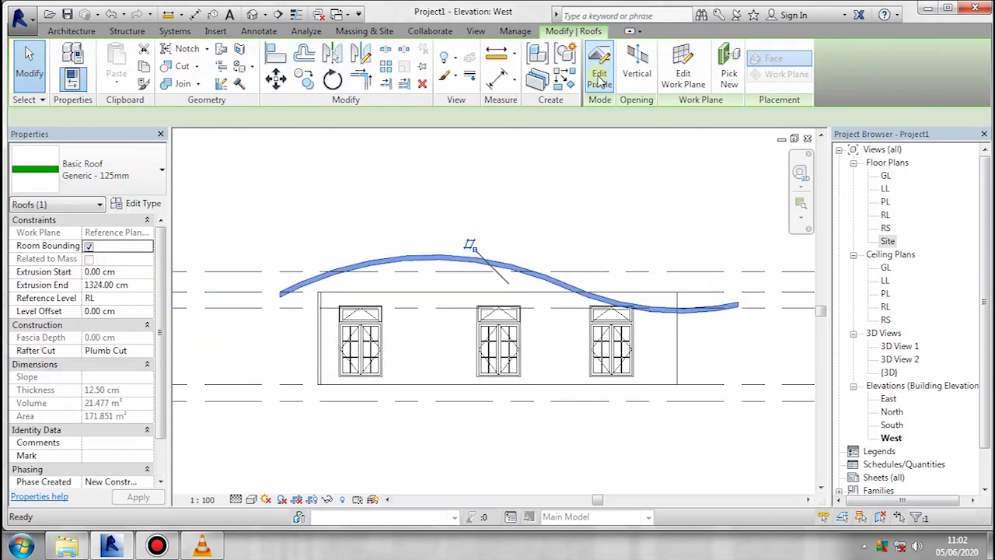
middle_drag(510, 332, 471, 333)
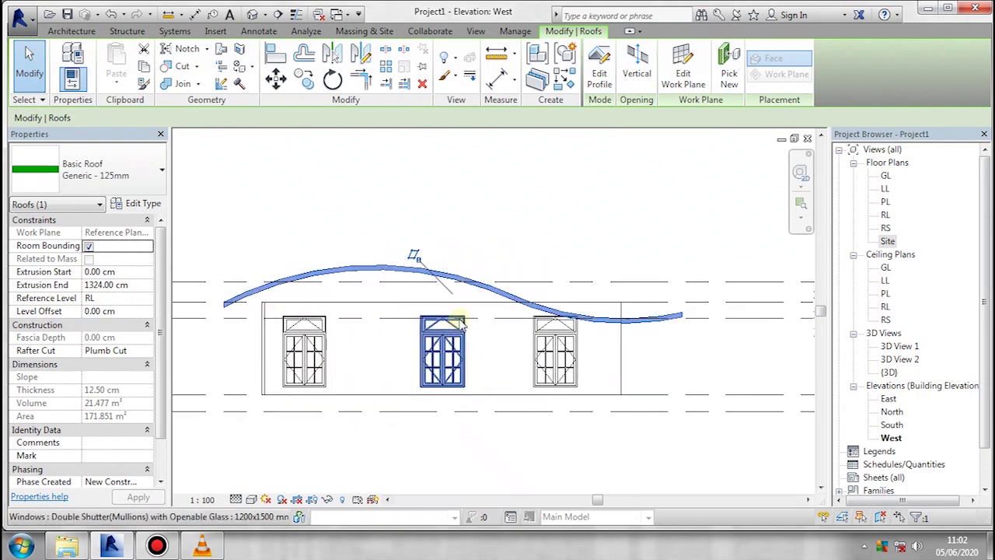
click(247, 16)
Step: Orbit the 3D view to inspect the grey S-curved roof over the brick walls
mouse_move(458, 289)
shift+middle_down()
mouse_move(448, 193)
mouse_move(473, 284)
mouse_move(614, 254)
mouse_move(658, 318)
mouse_move(578, 315)
mouse_move(509, 288)
mouse_move(533, 300)
mouse_move(522, 284)
mouse_move(496, 309)
mouse_move(506, 277)
mouse_move(638, 288)
mouse_move(537, 307)
mouse_move(616, 328)
mouse_move(407, 329)
mouse_move(551, 340)
mouse_move(433, 315)
mouse_move(640, 349)
mouse_move(653, 342)
shift+middle_up()
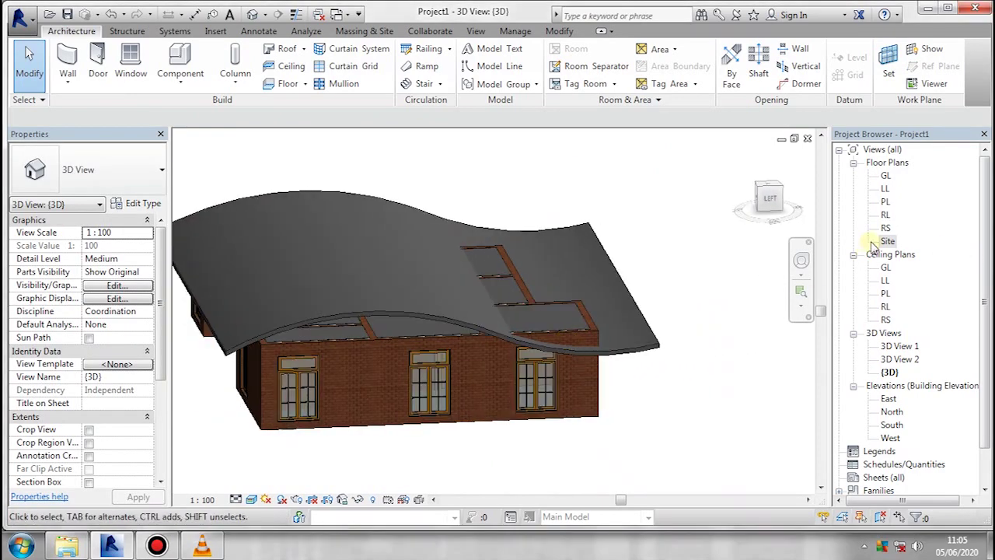
Step: Open the RL floor plan and select the Roof Start reference plane at the top edge
double_click(885, 216)
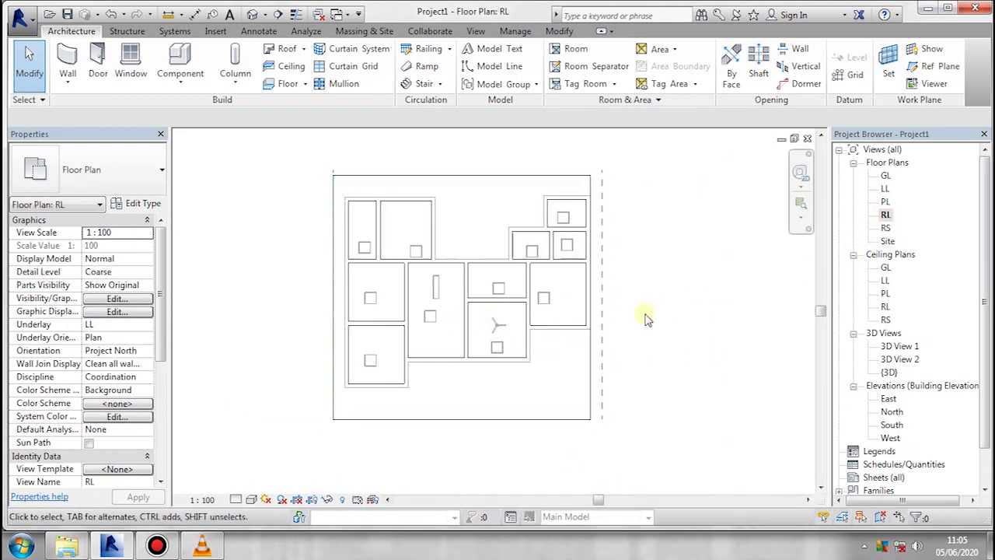
scroll(334, 406, up, 3)
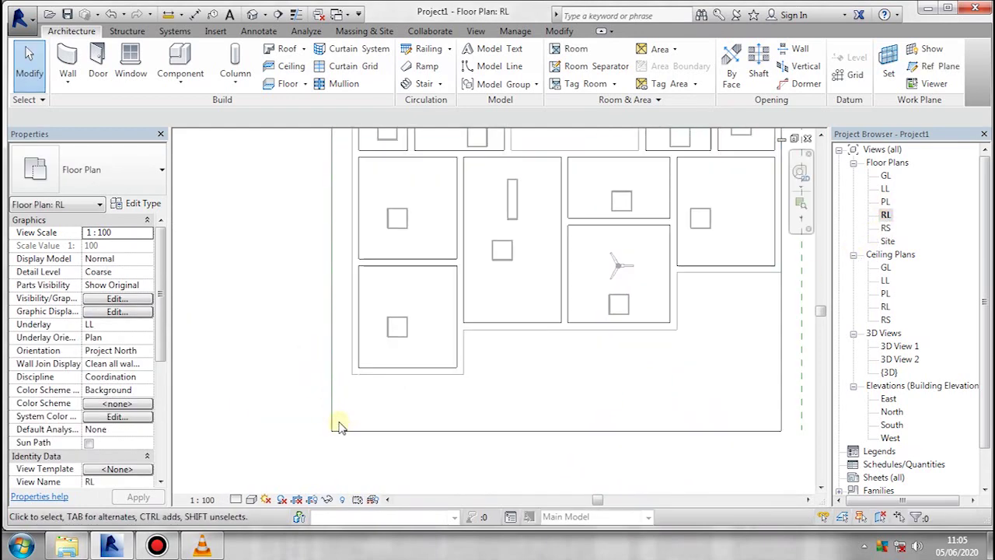
middle_drag(336, 315, 345, 415)
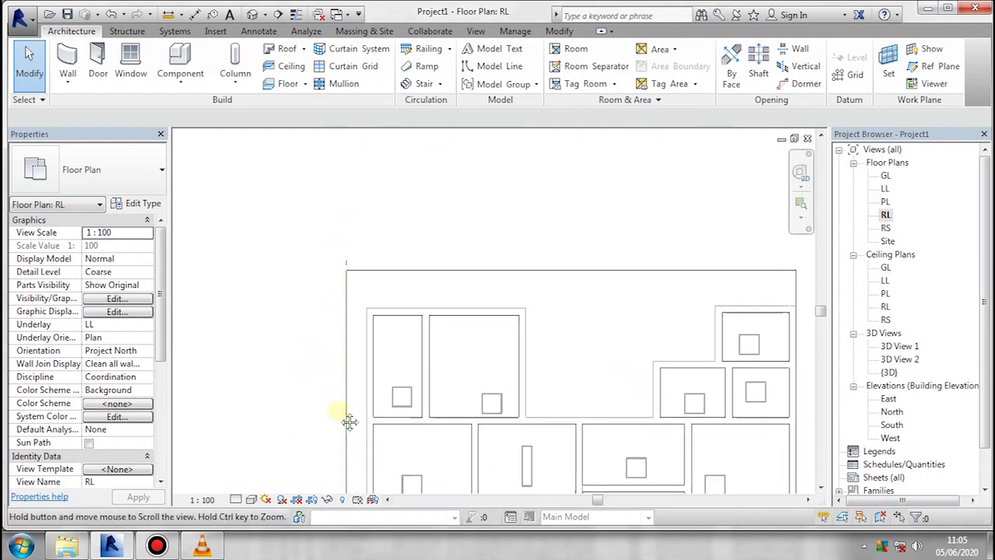
click(347, 269)
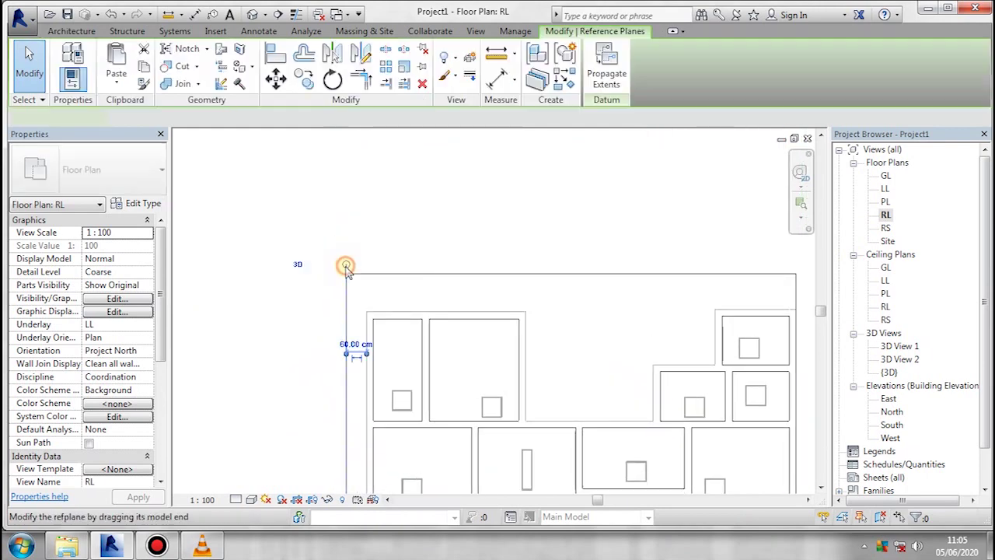
Step: Pan the plan over to the Roof End plane and select the extruded roof there
scroll(369, 319, down, 2)
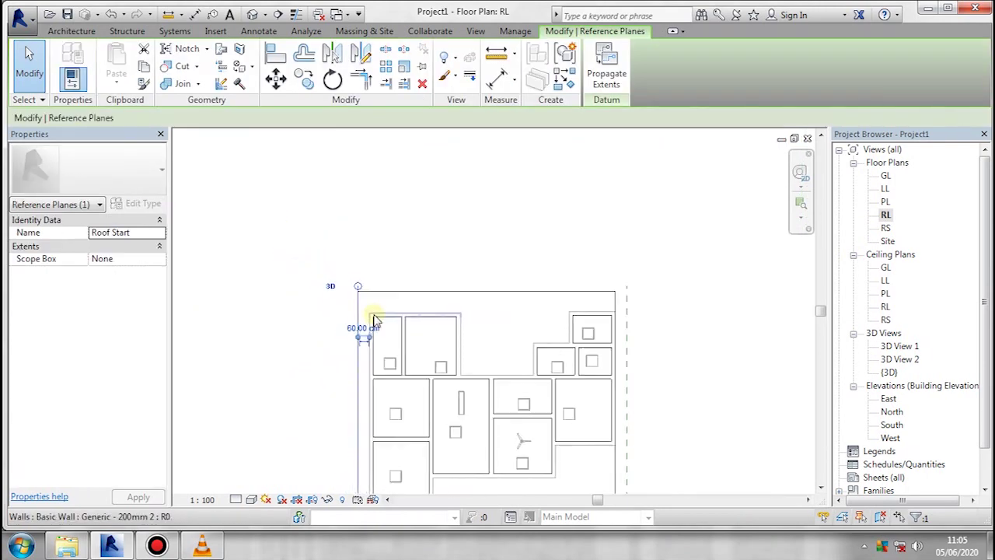
scroll(368, 319, down, 3)
scroll(413, 288, up, 2)
scroll(403, 273, up, 3)
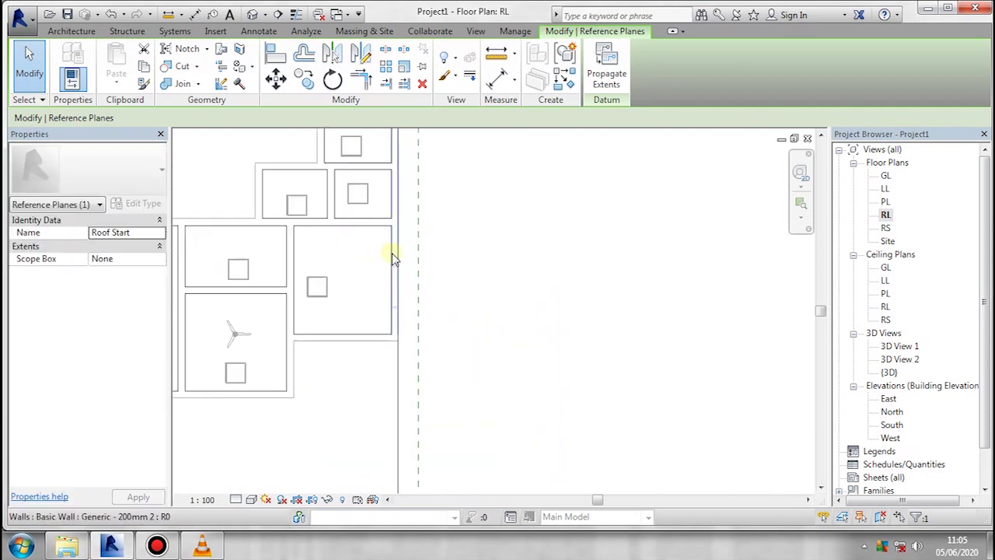
mouse_move(397, 315)
middle_down()
mouse_move(403, 463)
mouse_move(393, 334)
middle_up()
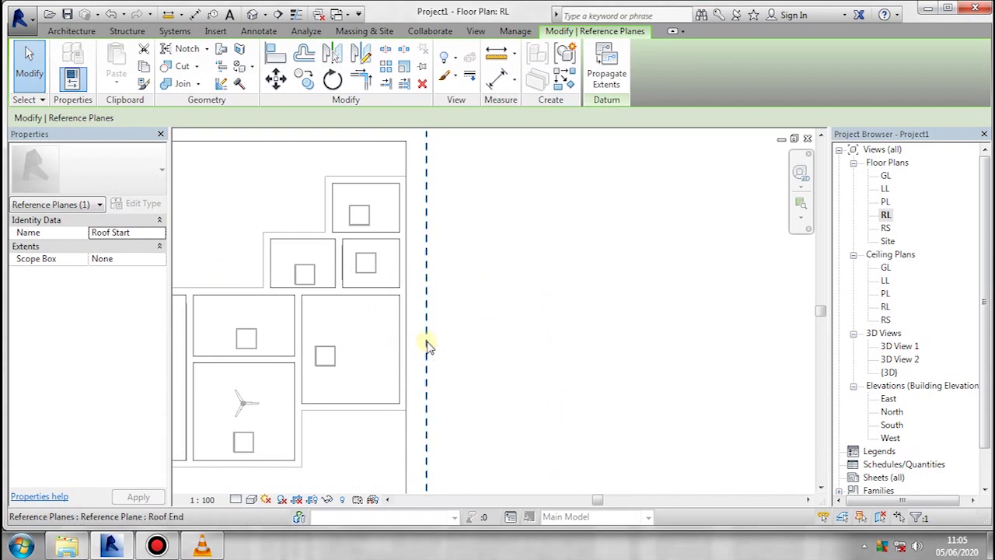
middle_drag(438, 436, 432, 325)
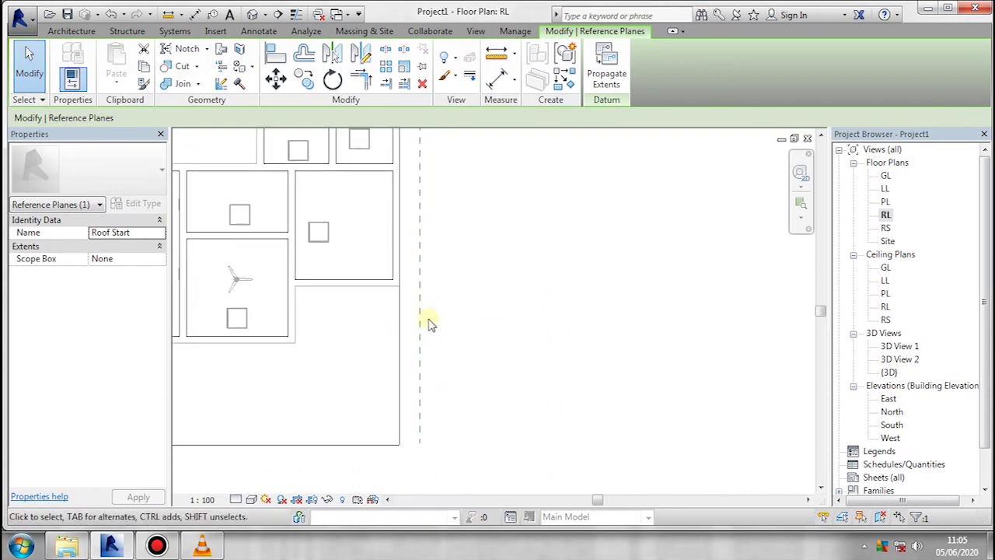
click(400, 379)
middle_drag(406, 233, 418, 336)
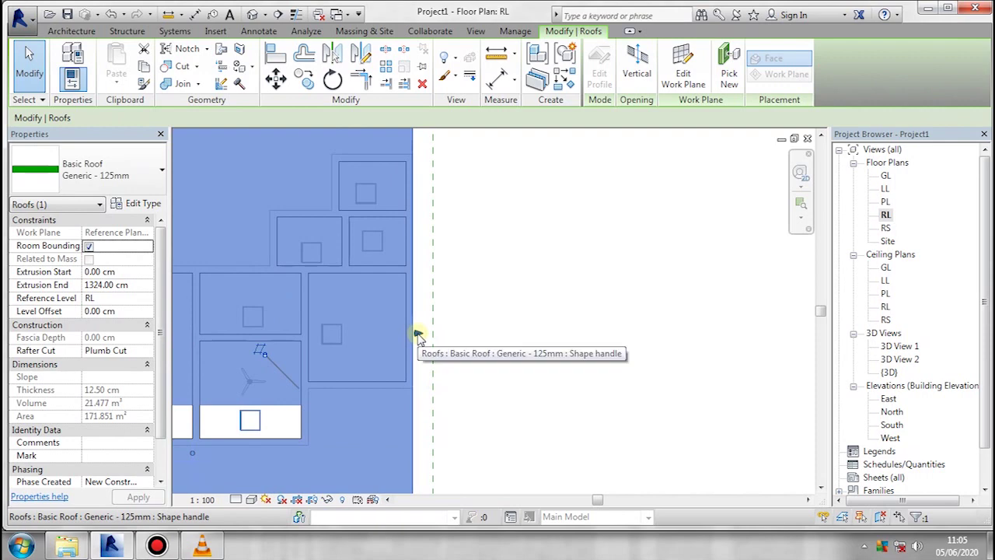
Step: Drag the roof's end handle out to the Roof End reference plane
drag(417, 336, 433, 334)
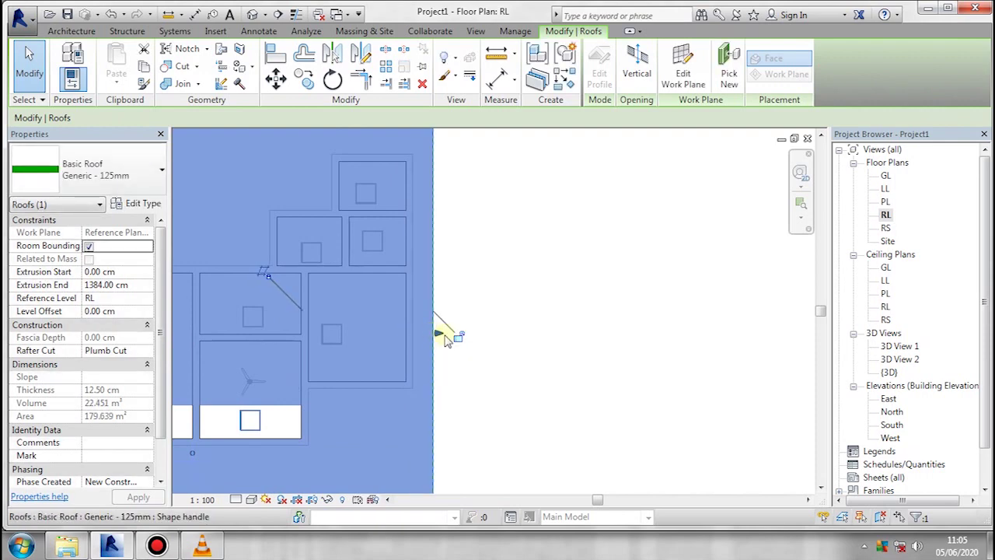
scroll(455, 404, down, 3)
scroll(504, 367, down, 2)
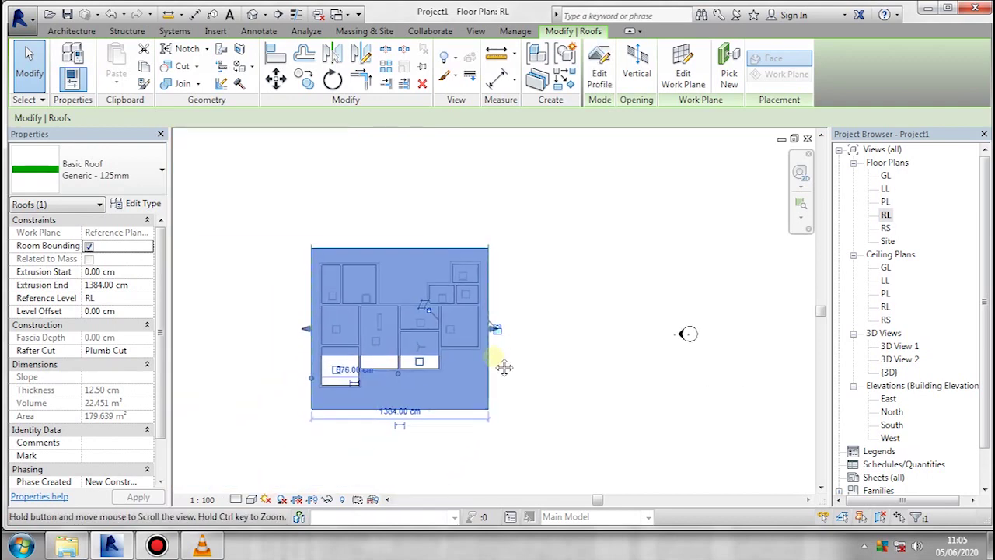
click(549, 365)
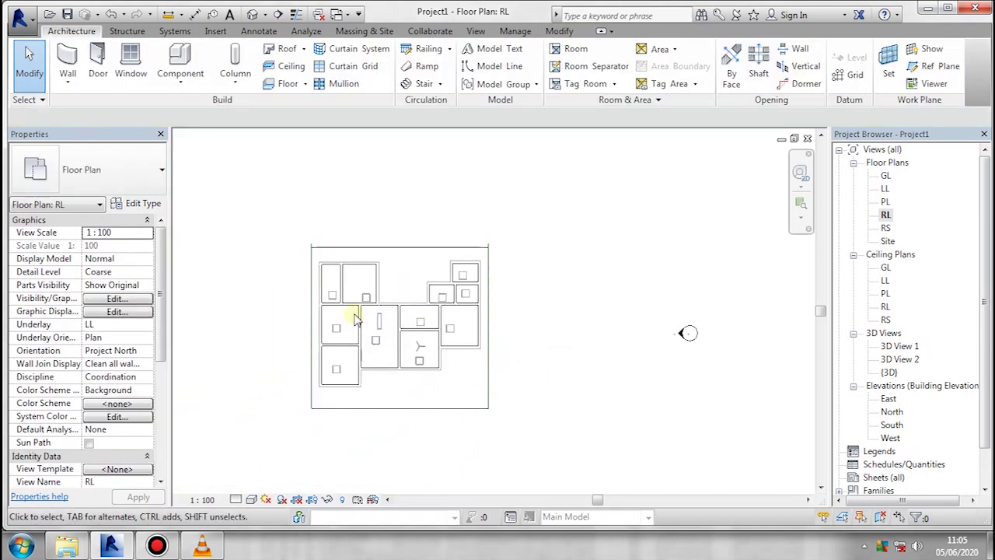
Step: Reselect the roof to confirm its extrusion end now reads 1384 cm
click(311, 313)
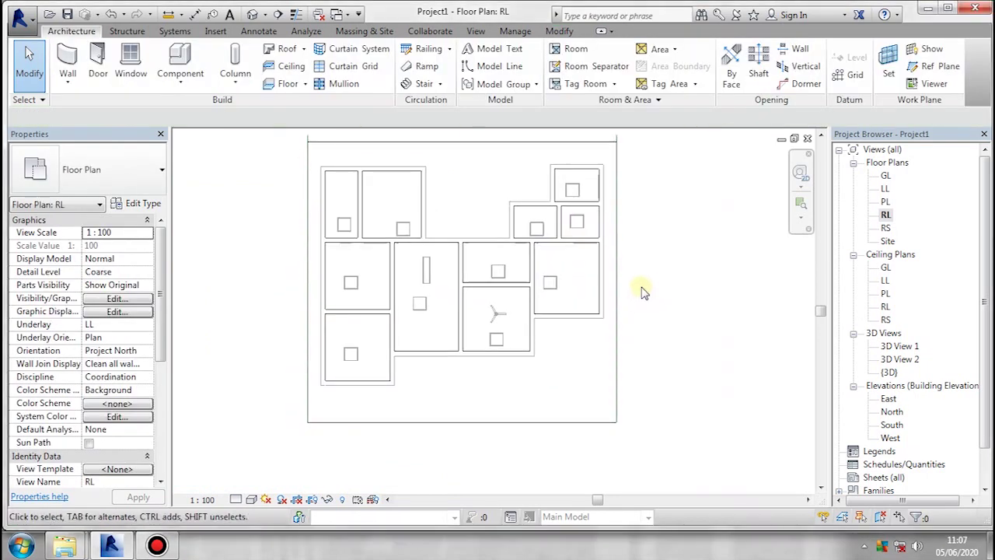
click(616, 267)
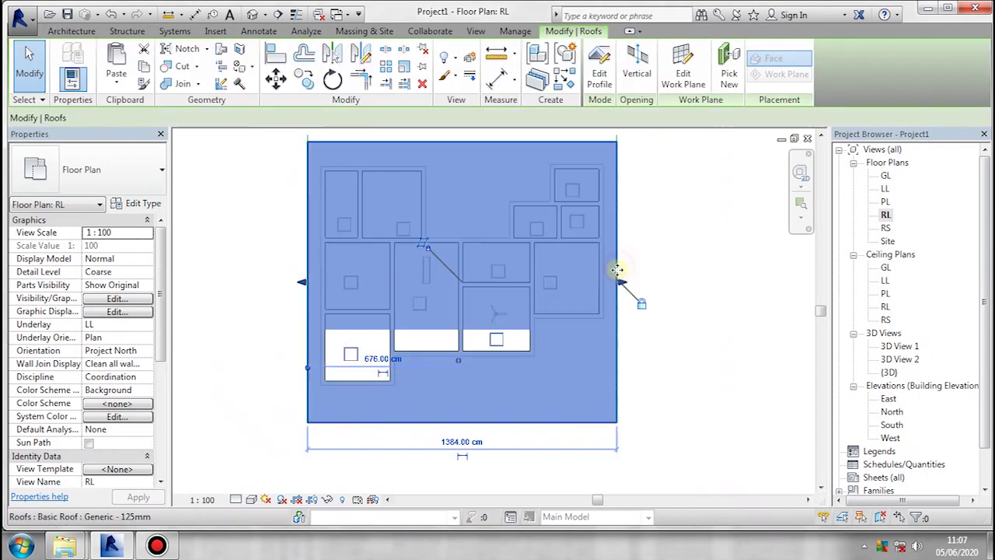
click(695, 300)
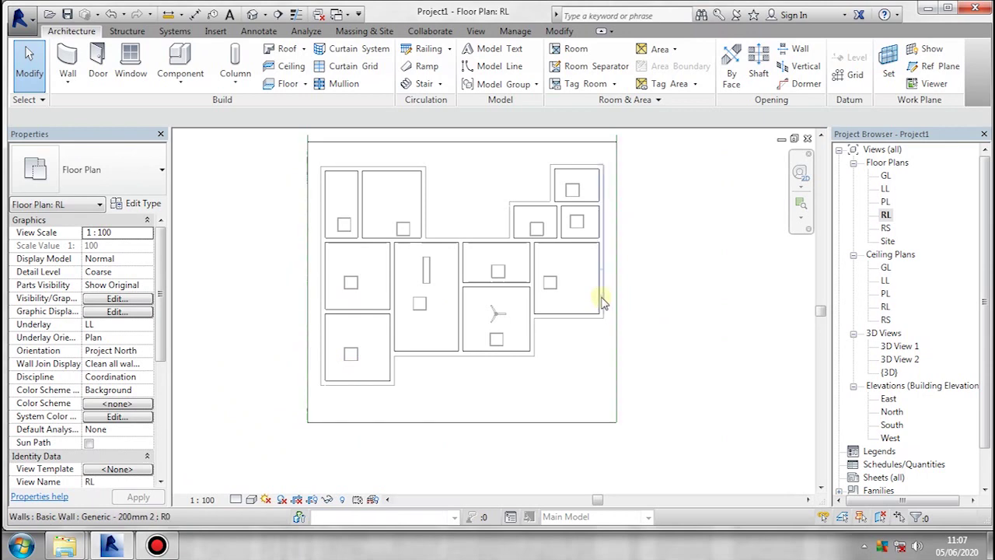
mouse_move(506, 332)
middle_down()
mouse_move(422, 344)
mouse_move(304, 193)
middle_up()
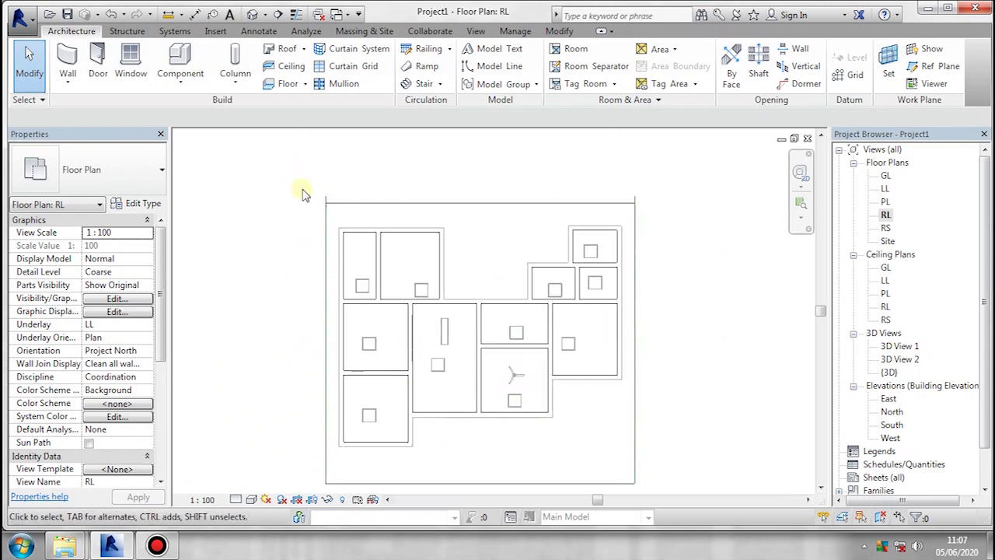
middle_drag(416, 325, 419, 308)
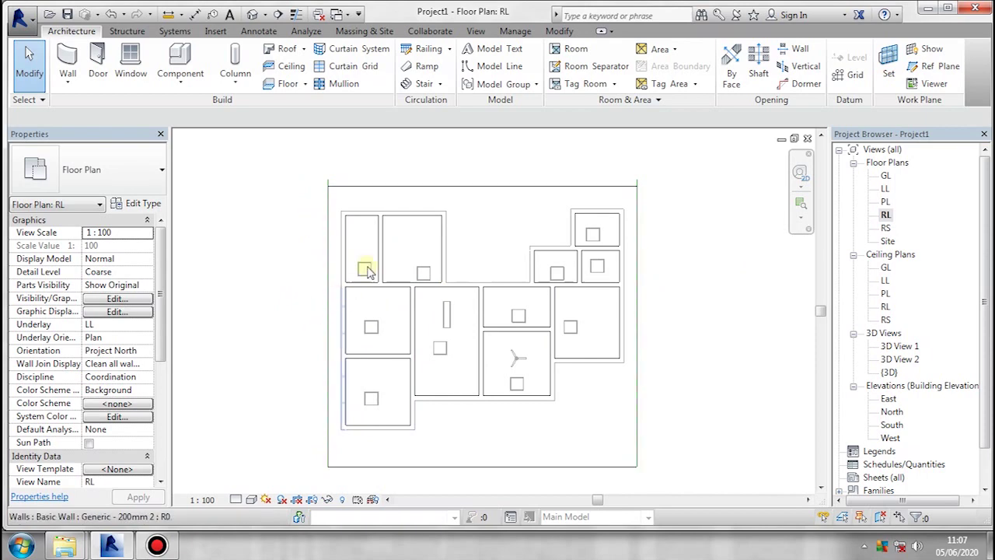
click(456, 188)
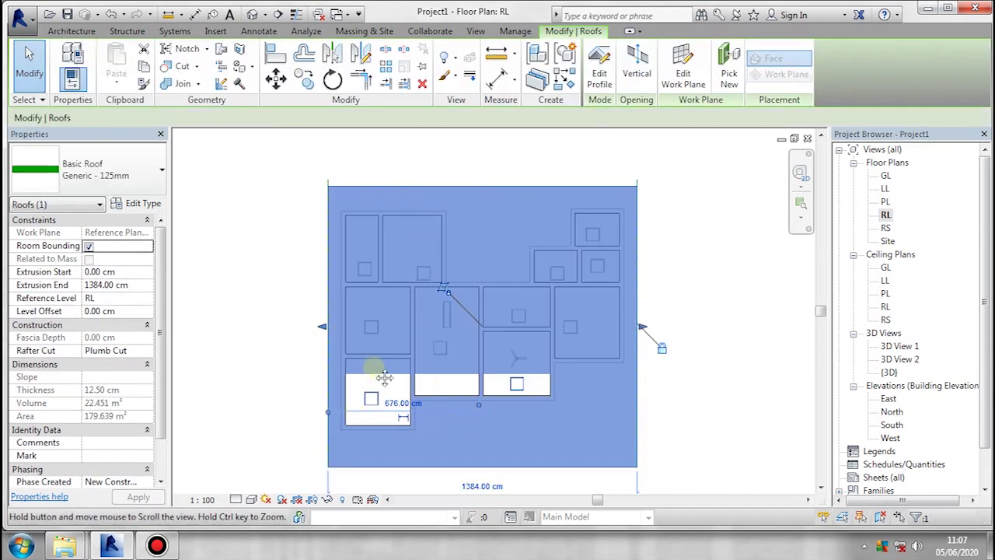
middle_drag(378, 377, 376, 340)
click(653, 419)
middle_drag(409, 390, 410, 408)
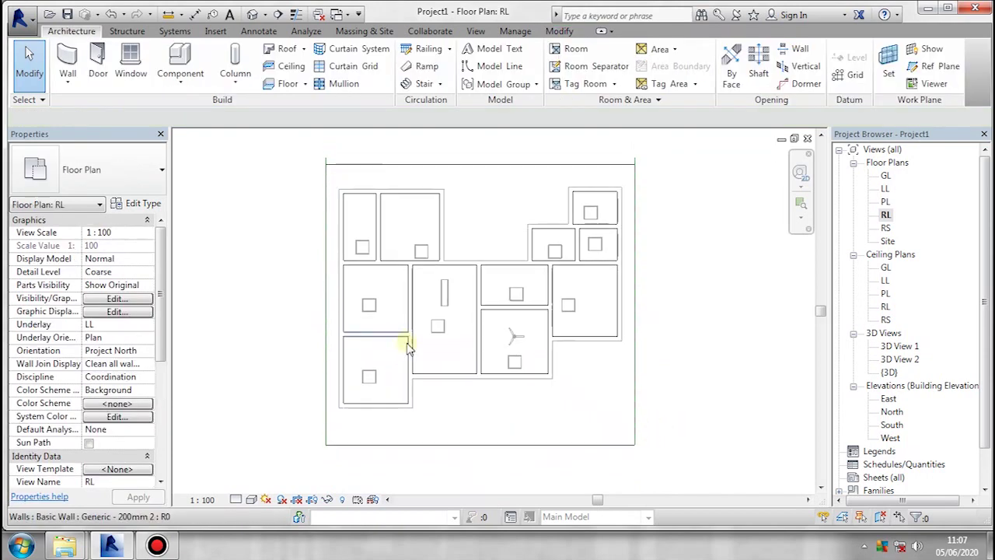
Step: In the {3D} view, crossing-select every element of the house below the roof
double_click(889, 373)
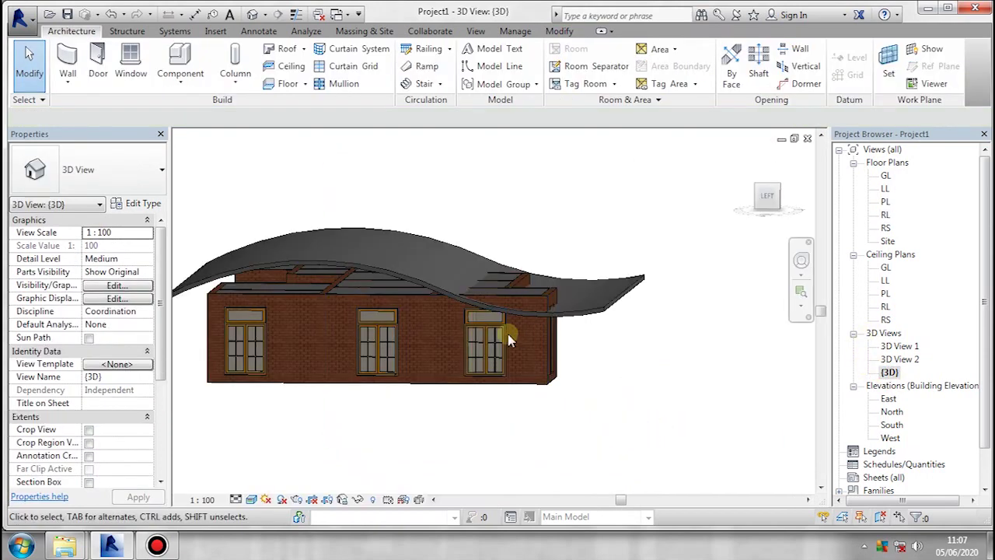
mouse_move(629, 329)
middle_down()
mouse_move(519, 309)
mouse_move(512, 297)
mouse_move(477, 311)
mouse_move(511, 289)
middle_up()
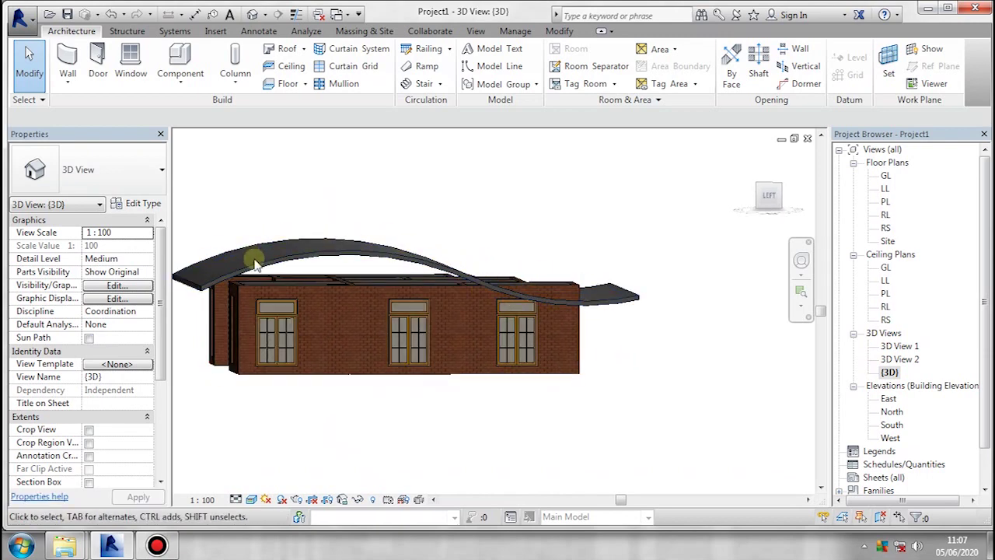
drag(457, 350, 209, 356)
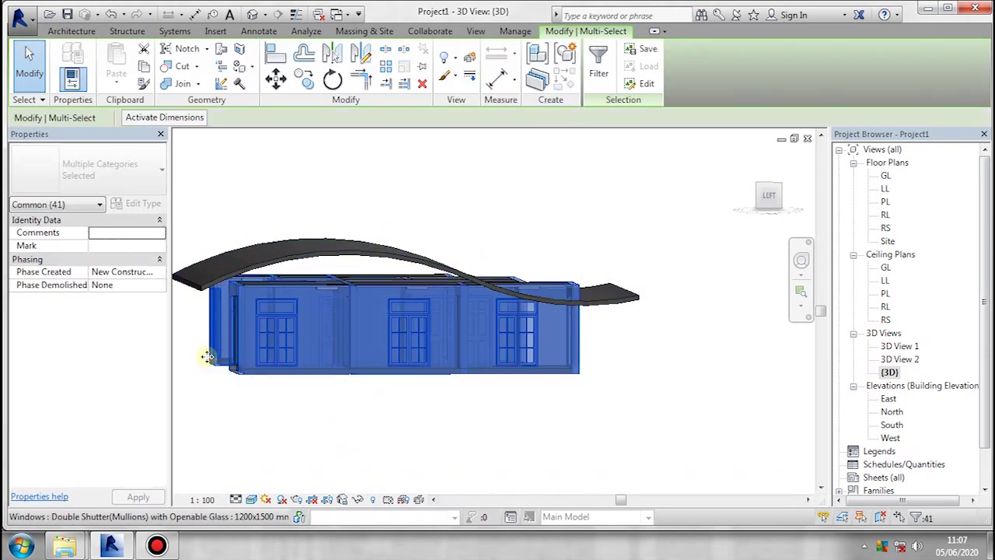
Step: Filter the selection to walls only, unchecking Doors, Generic Models and Windows
click(599, 78)
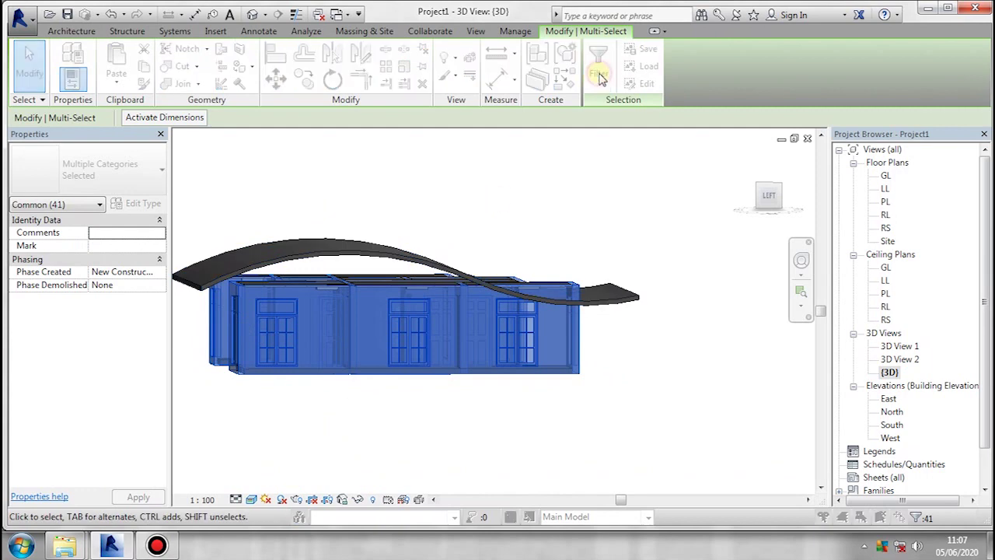
click(377, 178)
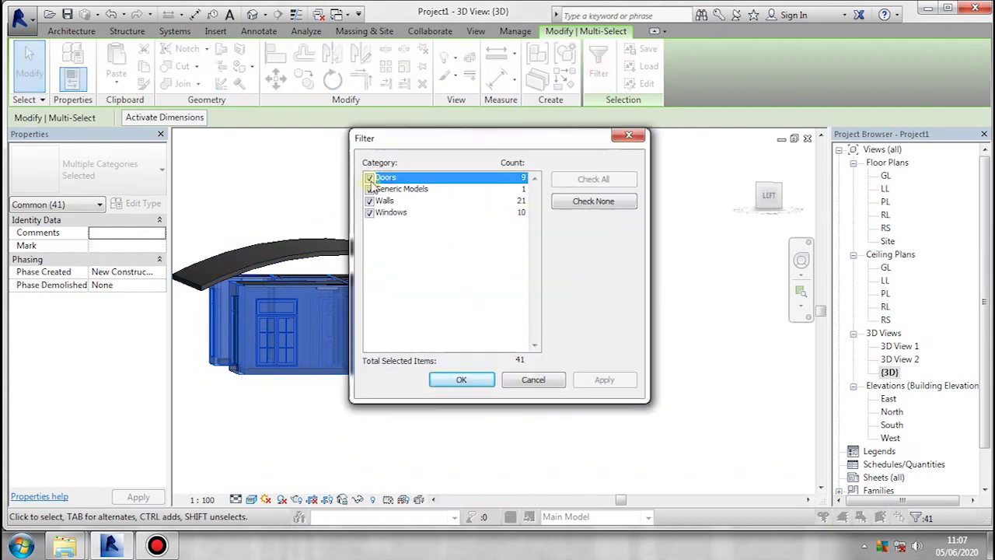
click(370, 178)
click(370, 190)
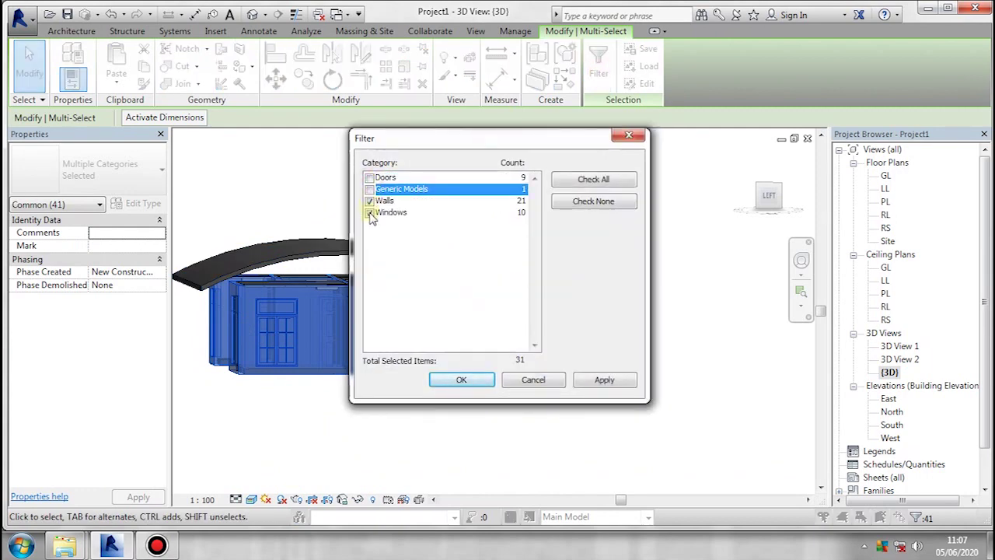
click(370, 213)
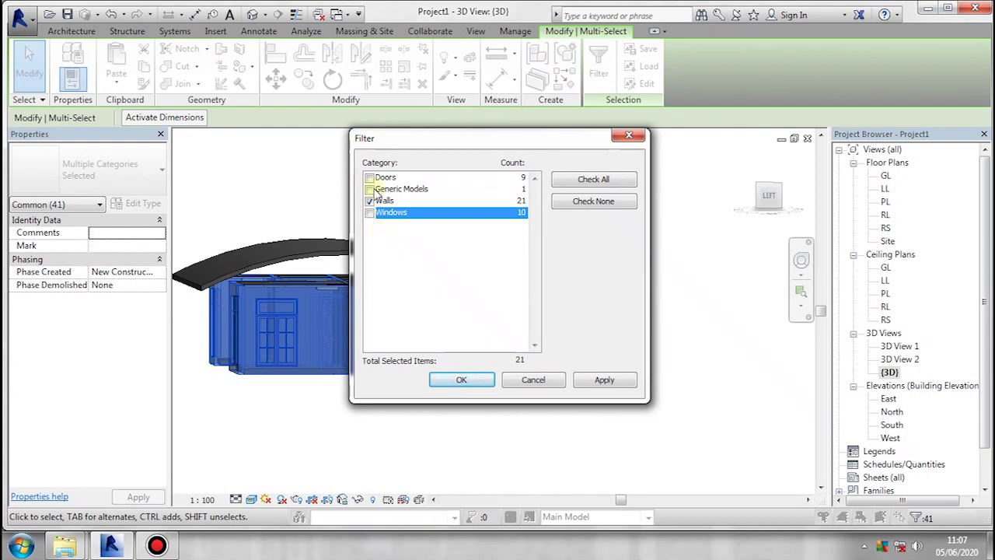
click(480, 375)
mouse_move(315, 305)
shift+middle_down()
mouse_move(352, 348)
mouse_move(638, 291)
mouse_move(456, 382)
mouse_move(516, 360)
mouse_move(483, 348)
shift+middle_up()
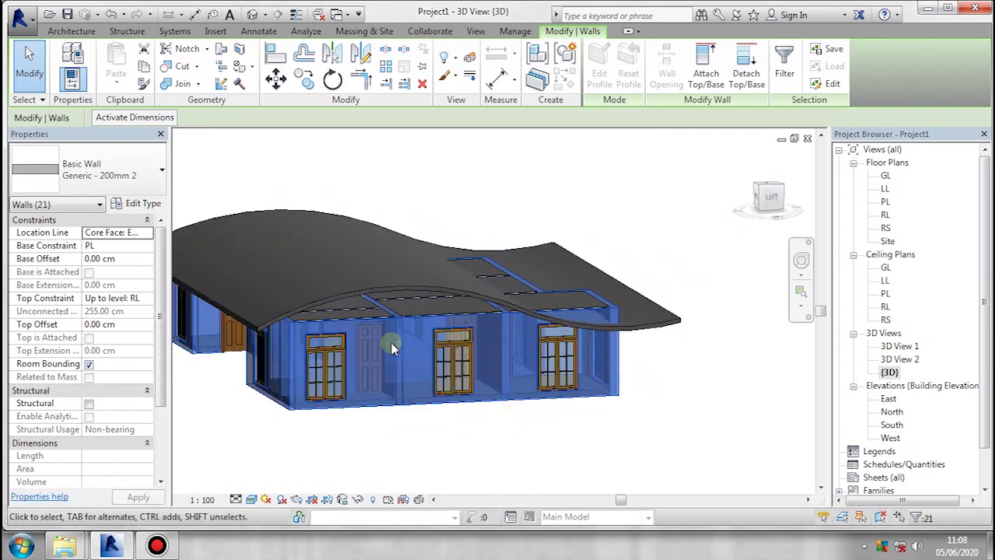
Step: Select one wall and extend the selection to all the house's walls with SA
click(411, 415)
click(417, 408)
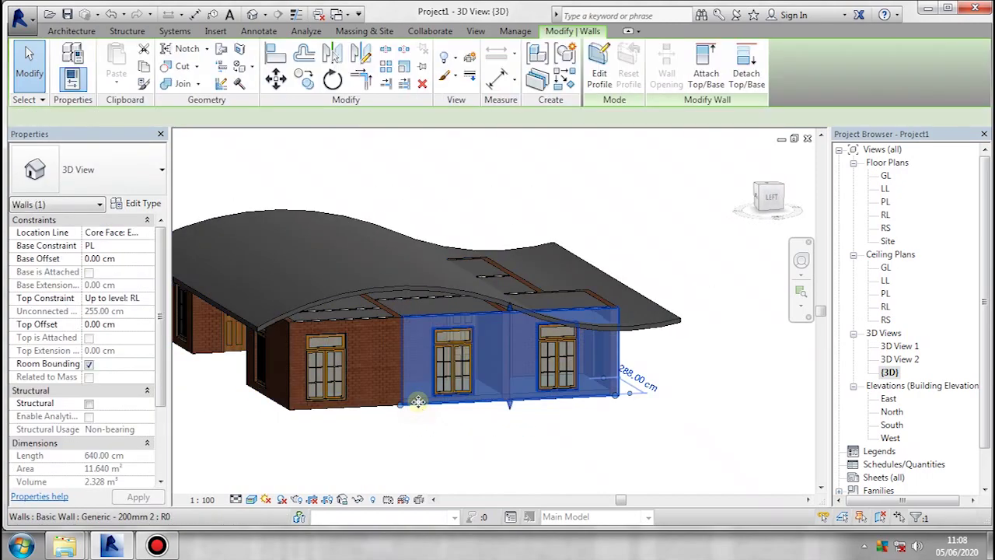
key(s)
key(a)
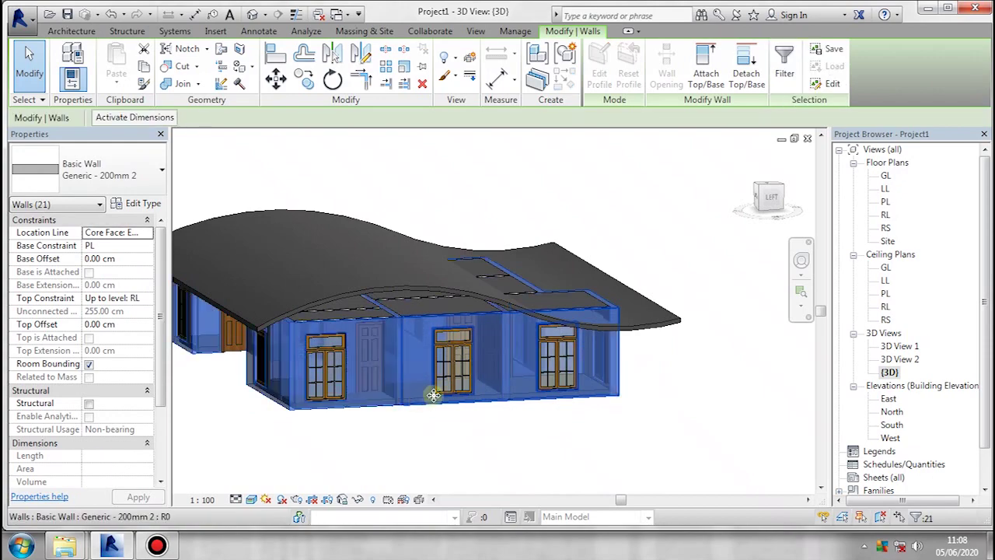
mouse_move(436, 393)
shift+middle_down()
mouse_move(480, 382)
mouse_move(386, 384)
mouse_move(440, 382)
shift+middle_up()
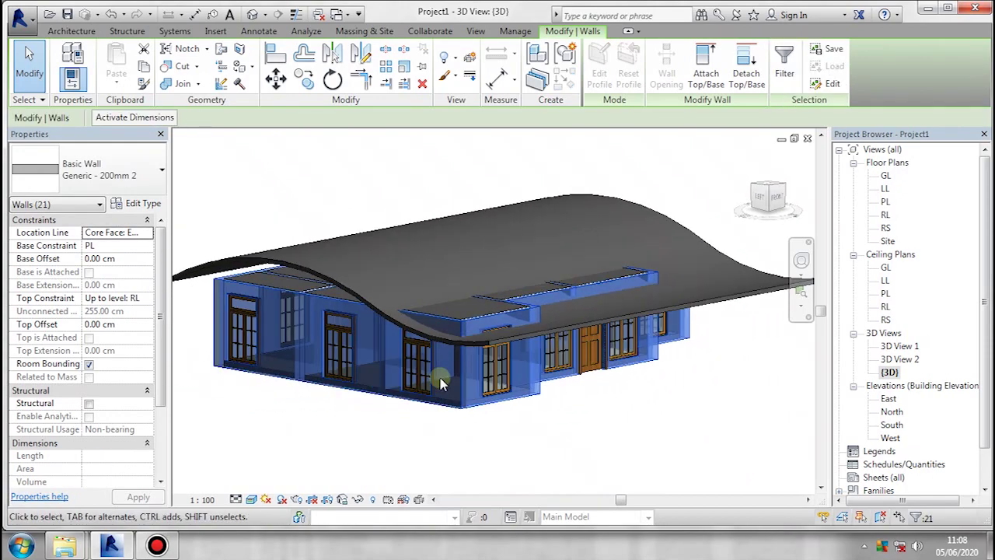
Step: Attach the selected walls' tops to the wavy roof and orbit to check them
click(709, 78)
shift+middle_drag(455, 289, 444, 273)
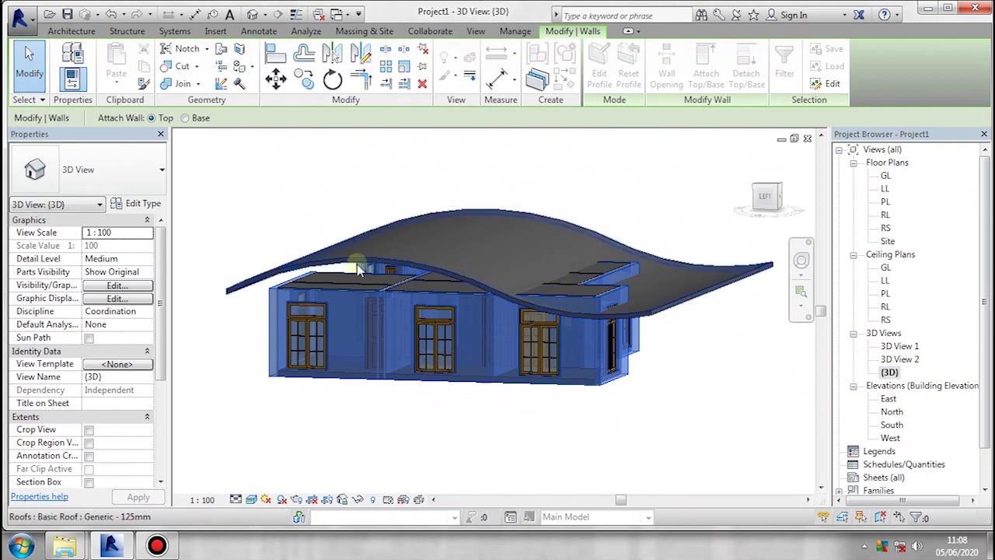
mouse_move(340, 272)
shift+middle_down()
mouse_move(371, 278)
mouse_move(352, 263)
shift+middle_up()
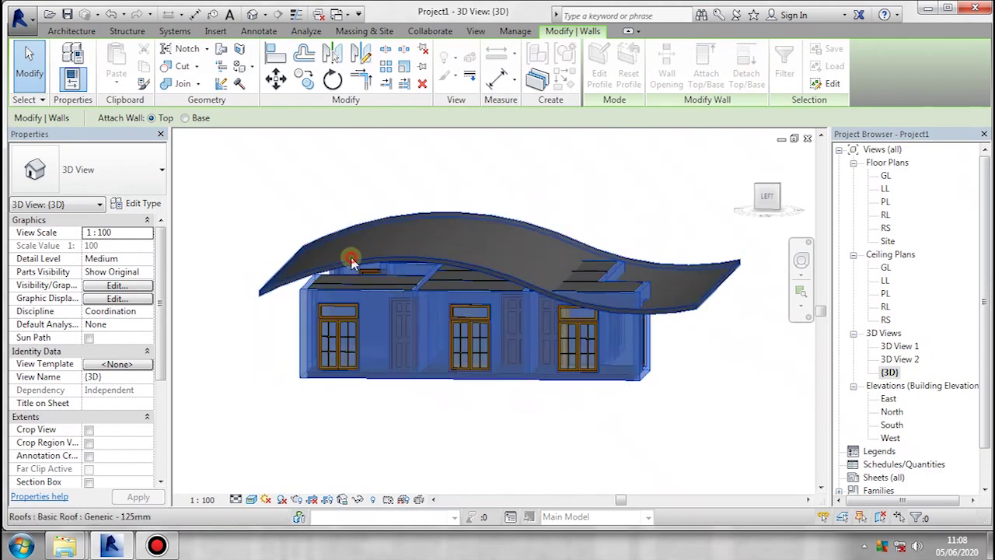
shift+middle_drag(243, 326, 415, 355)
click(695, 378)
mouse_move(695, 378)
shift+middle_down()
mouse_move(611, 304)
mouse_move(634, 301)
mouse_move(588, 311)
mouse_move(422, 298)
mouse_move(559, 402)
mouse_move(678, 395)
mouse_move(706, 311)
mouse_move(456, 344)
mouse_move(445, 370)
mouse_move(417, 362)
mouse_move(436, 344)
mouse_move(497, 377)
mouse_move(483, 420)
mouse_move(602, 329)
mouse_move(649, 340)
mouse_move(524, 367)
mouse_move(683, 415)
mouse_move(607, 411)
mouse_move(644, 378)
shift+middle_up()
Step: Delete the lower, upper and middle ceiling pieces poking through the roof
click(608, 274)
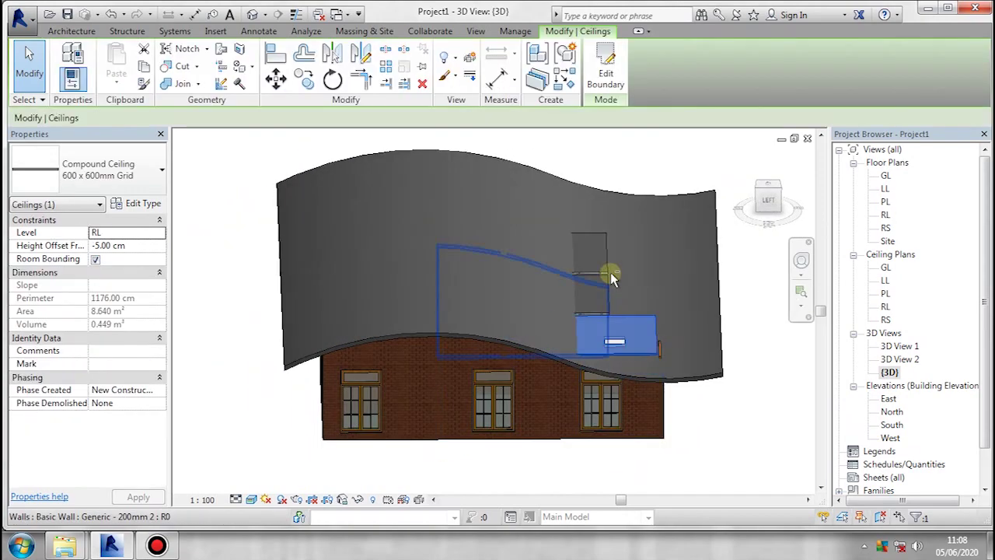
ctrl+click(606, 260)
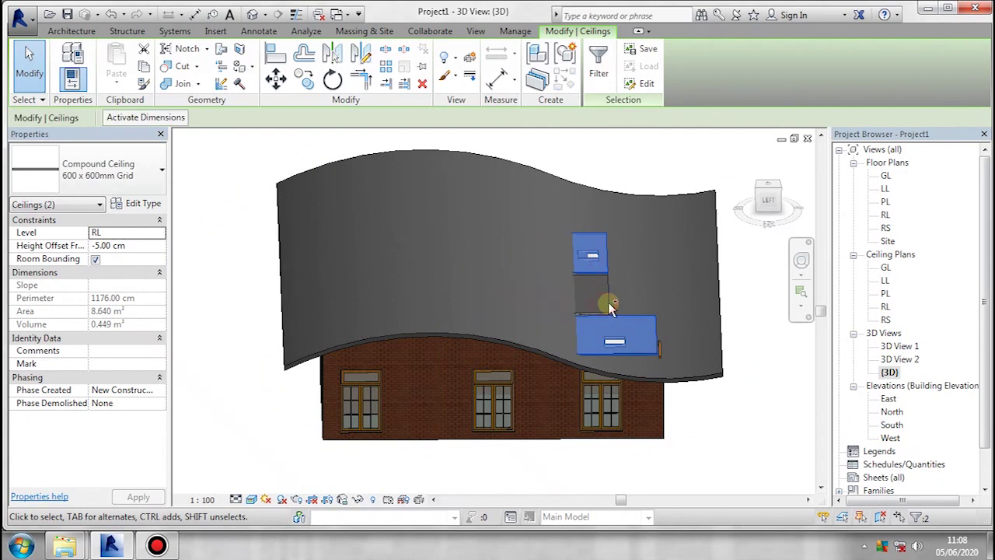
ctrl+click(621, 304)
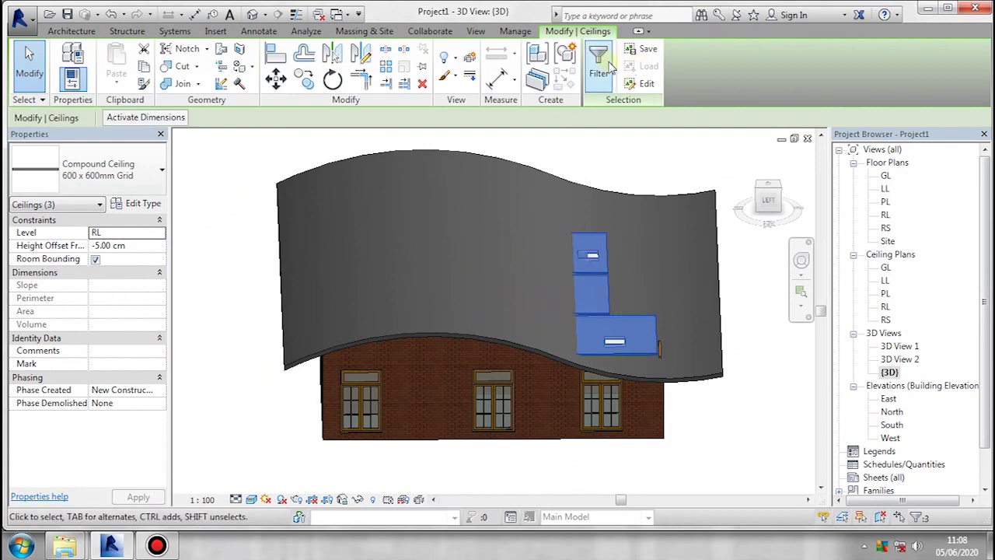
key(Delete)
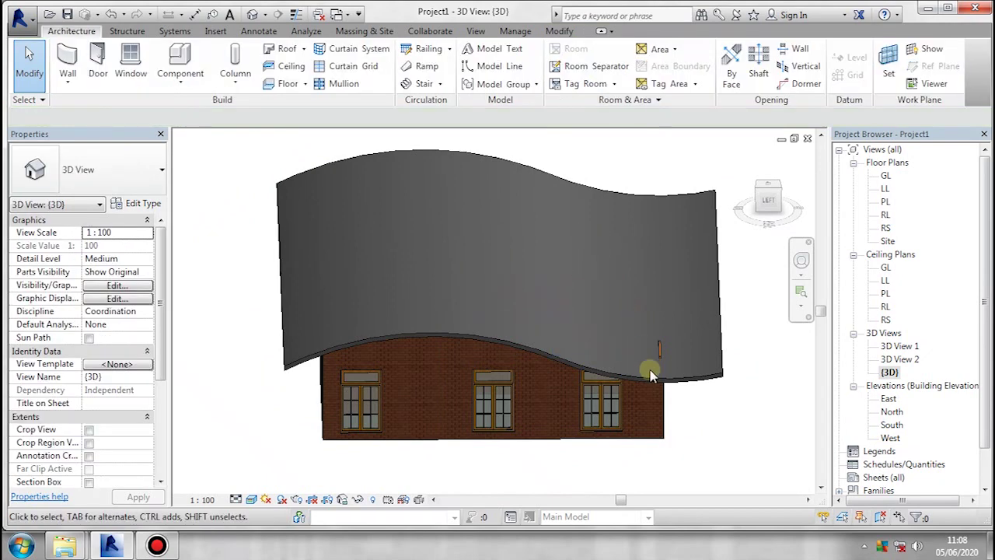
mouse_move(654, 375)
shift+middle_down()
mouse_move(667, 295)
mouse_move(682, 334)
mouse_move(579, 326)
shift+middle_up()
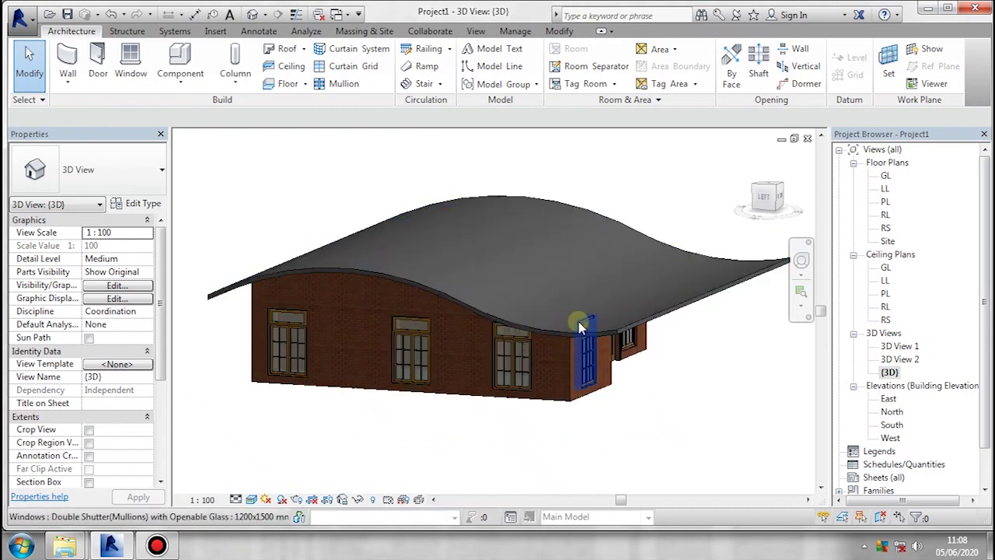
Step: Select the double-shutter window on the end wall and orbit around the house to inspect it
click(579, 326)
mouse_move(578, 280)
shift+middle_down()
mouse_move(645, 420)
mouse_move(587, 124)
shift+middle_up()
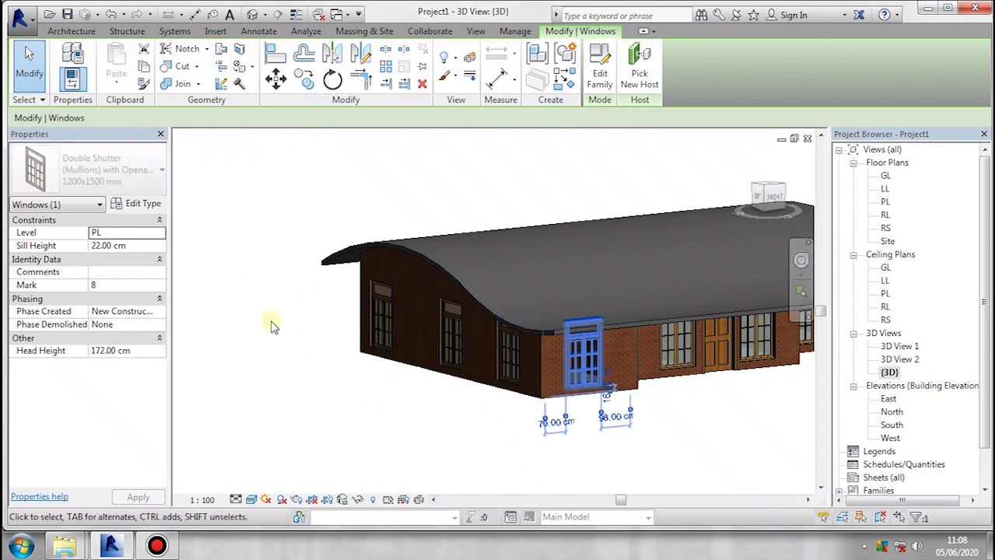
click(649, 499)
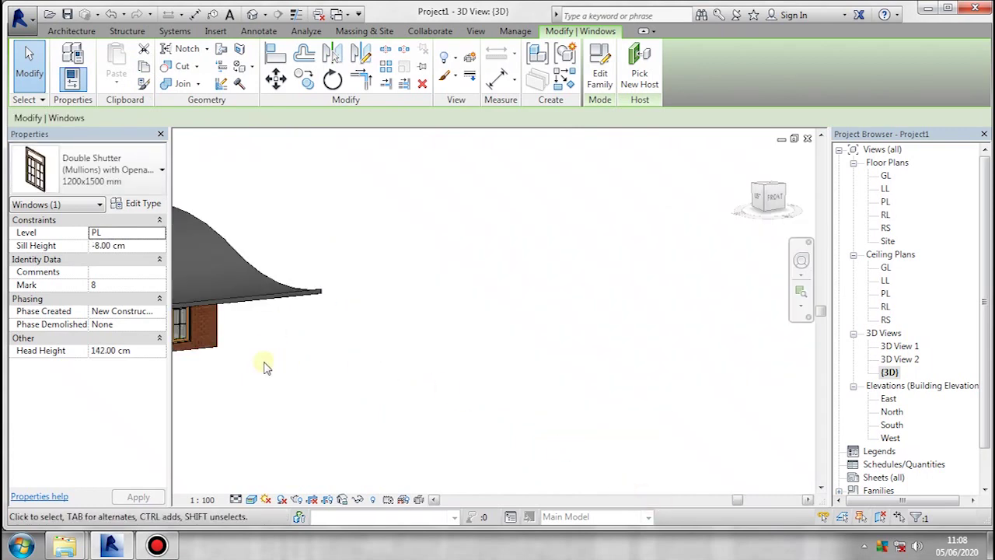
mouse_move(264, 367)
shift+middle_down()
mouse_move(752, 360)
mouse_move(682, 337)
mouse_move(793, 333)
mouse_move(609, 342)
mouse_move(662, 349)
mouse_move(684, 136)
shift+middle_up()
click(752, 360)
Step: Select the wavy roof, view it from below and front-right, then pick the RL floor plan
click(662, 349)
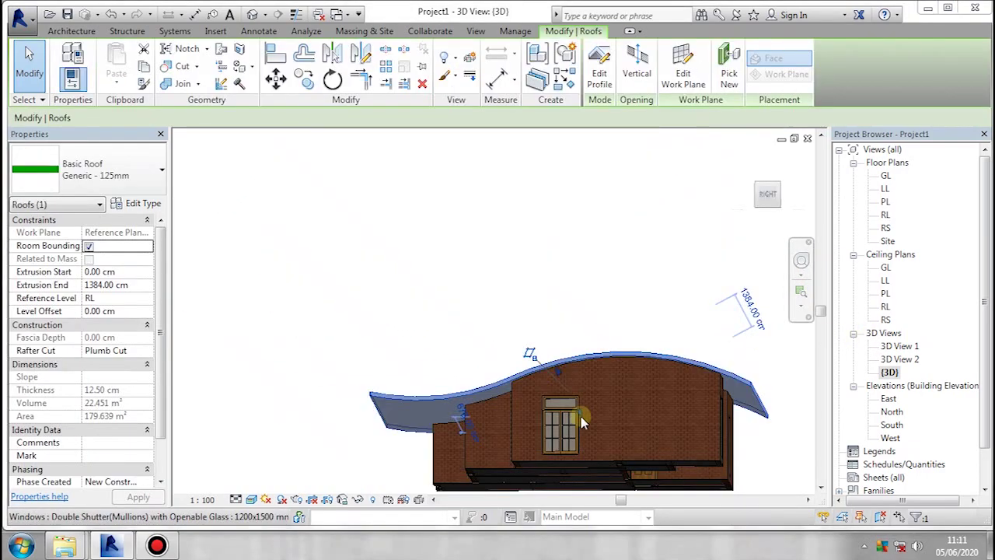
mouse_move(582, 421)
shift+middle_down()
mouse_move(536, 350)
mouse_move(456, 267)
mouse_move(491, 201)
shift+middle_up()
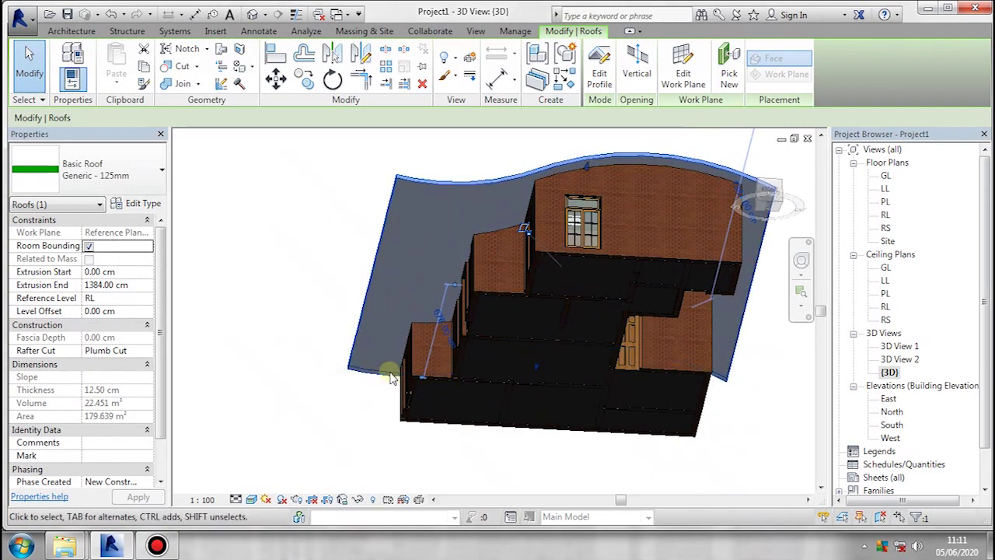
mouse_move(420, 391)
shift+middle_down()
mouse_move(402, 422)
mouse_move(429, 438)
shift+middle_up()
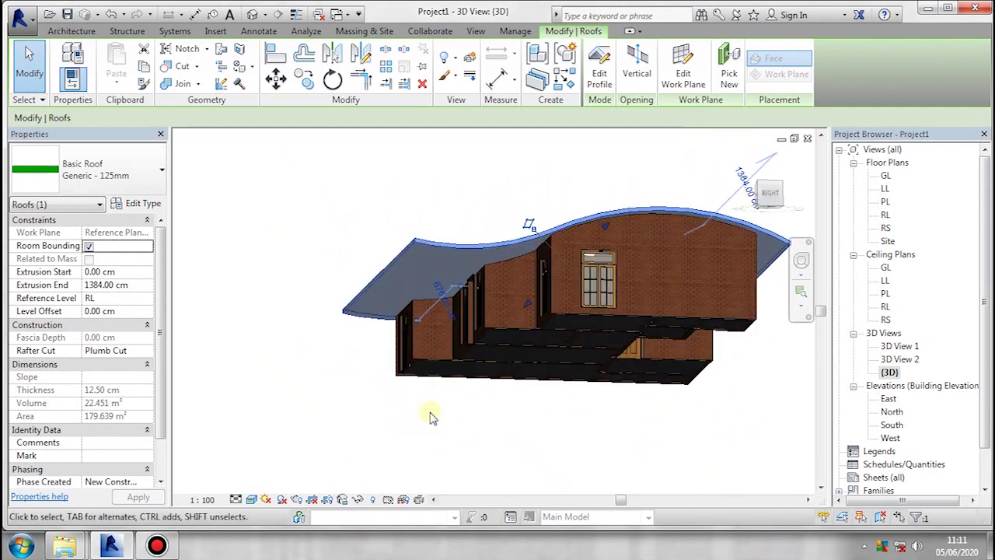
click(533, 164)
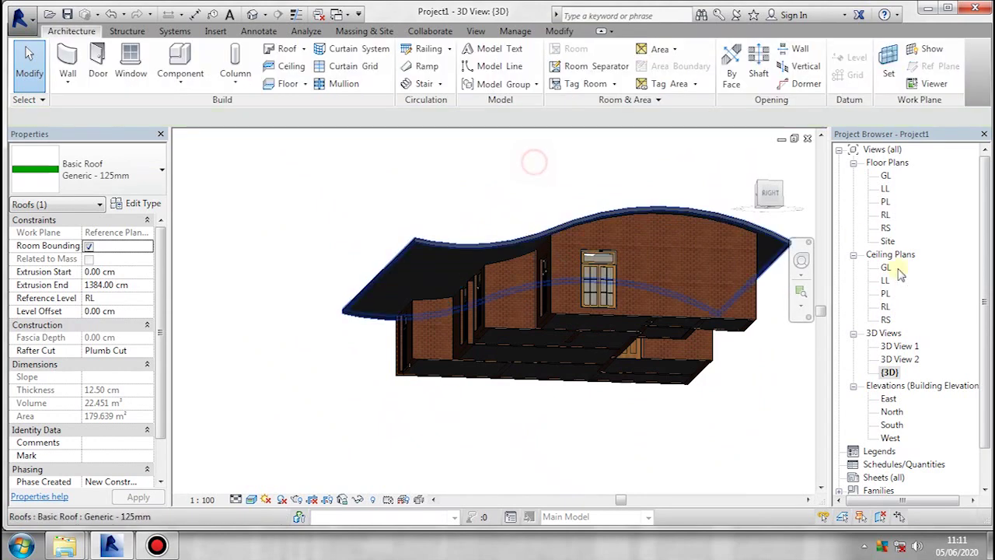
click(884, 216)
Step: In the RL plan, start editing the roof's outline with the Line tool in wireframe style
double_click(883, 216)
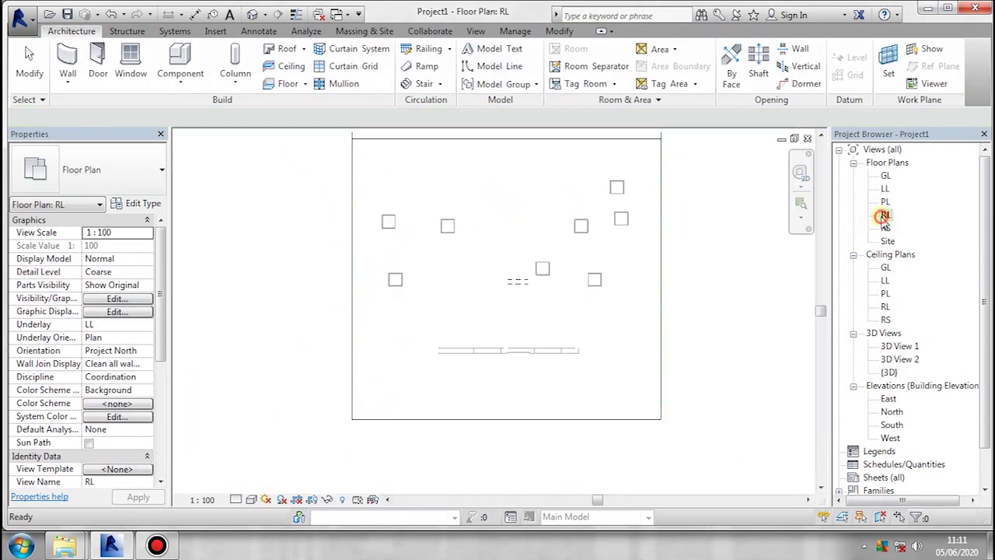
click(529, 421)
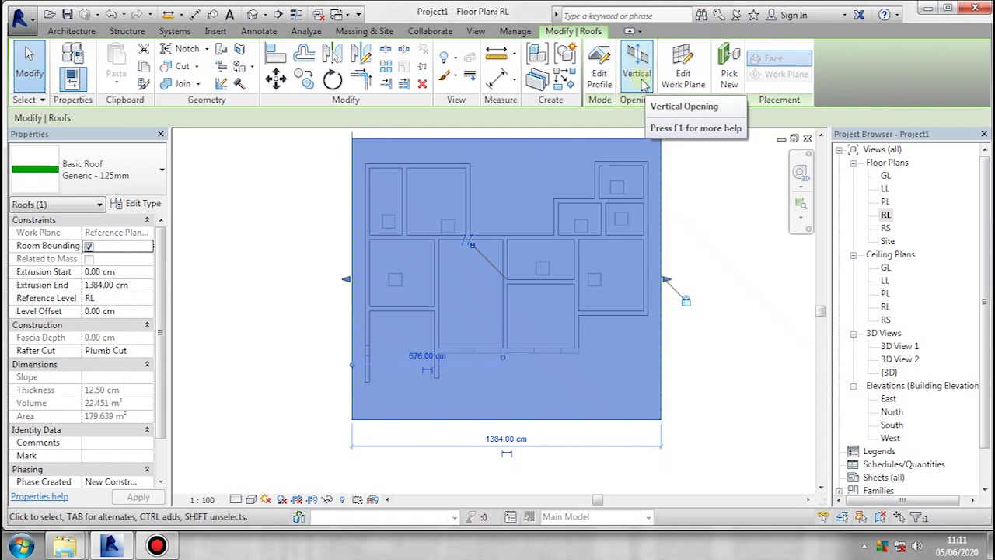
click(599, 66)
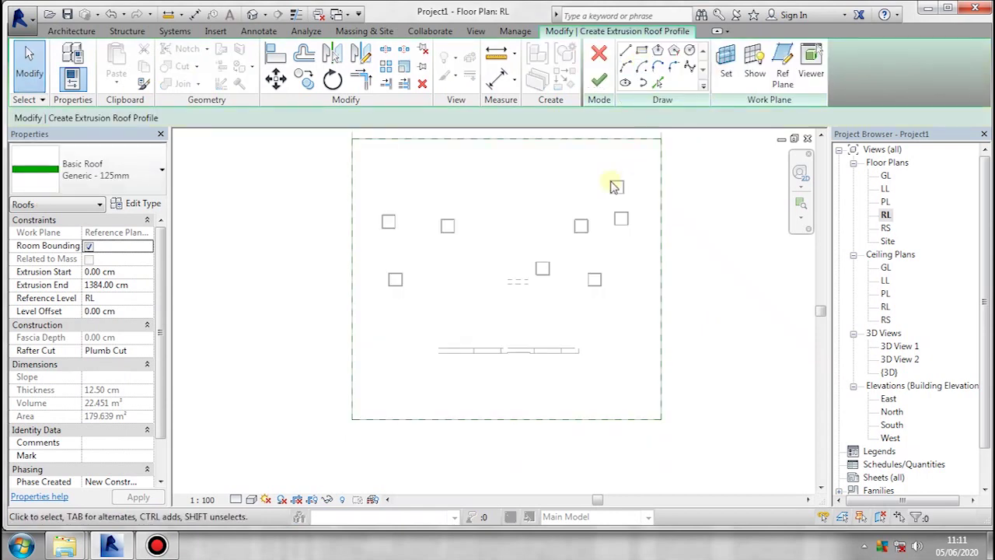
middle_drag(552, 363, 554, 364)
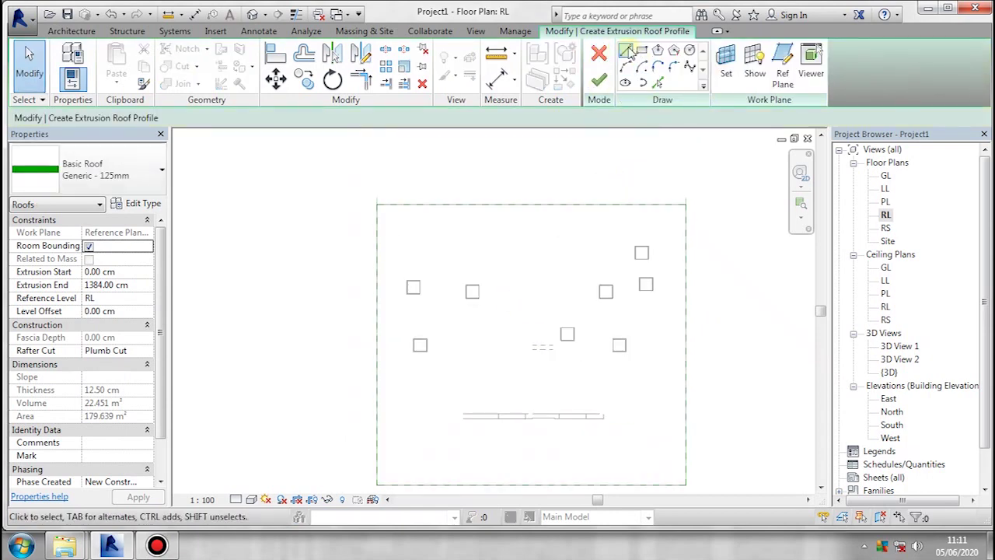
click(627, 51)
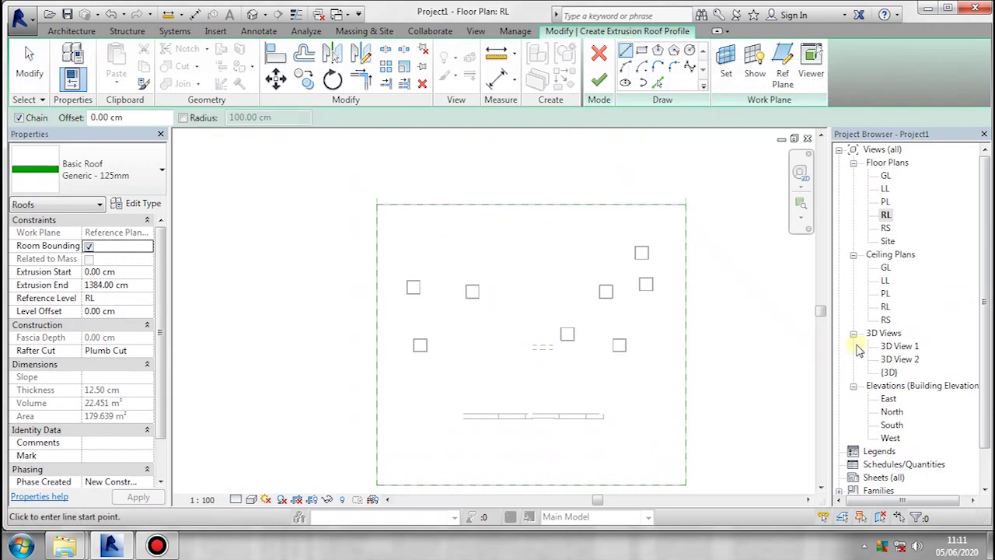
click(253, 500)
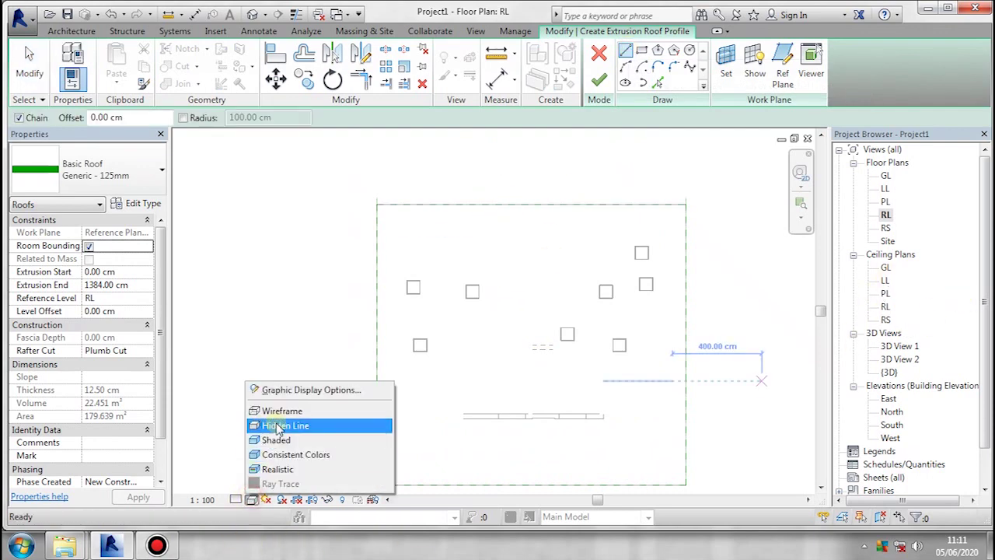
click(280, 410)
middle_drag(470, 371, 439, 324)
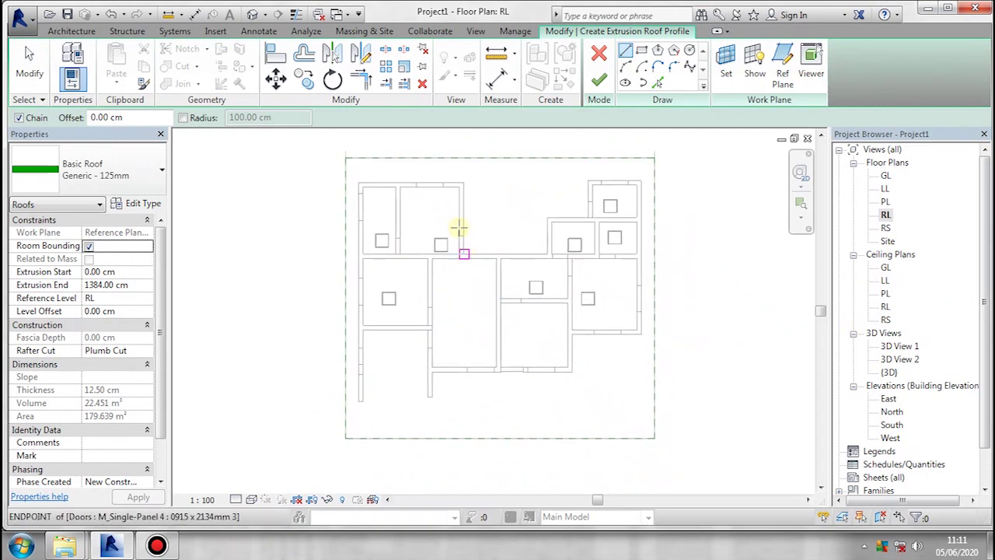
middle_drag(504, 351, 505, 360)
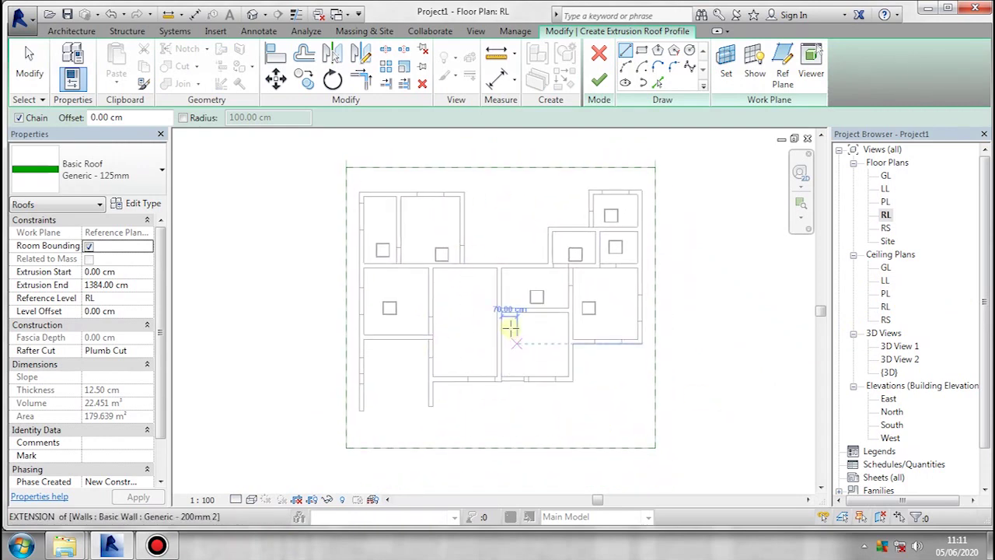
Step: Sketch the upper notch outline following the wall corners along the top edge
click(471, 166)
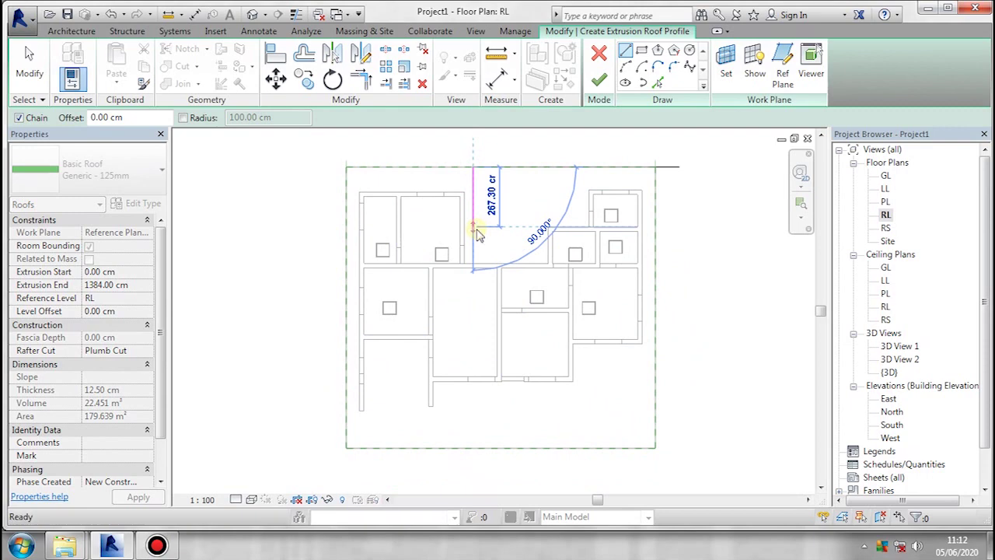
key(Escape)
click(481, 167)
click(481, 239)
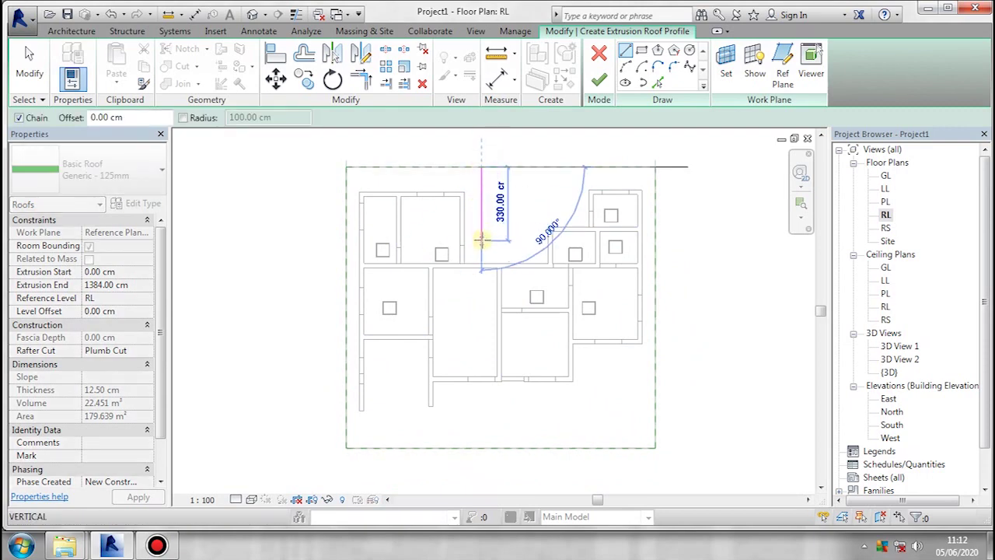
click(532, 240)
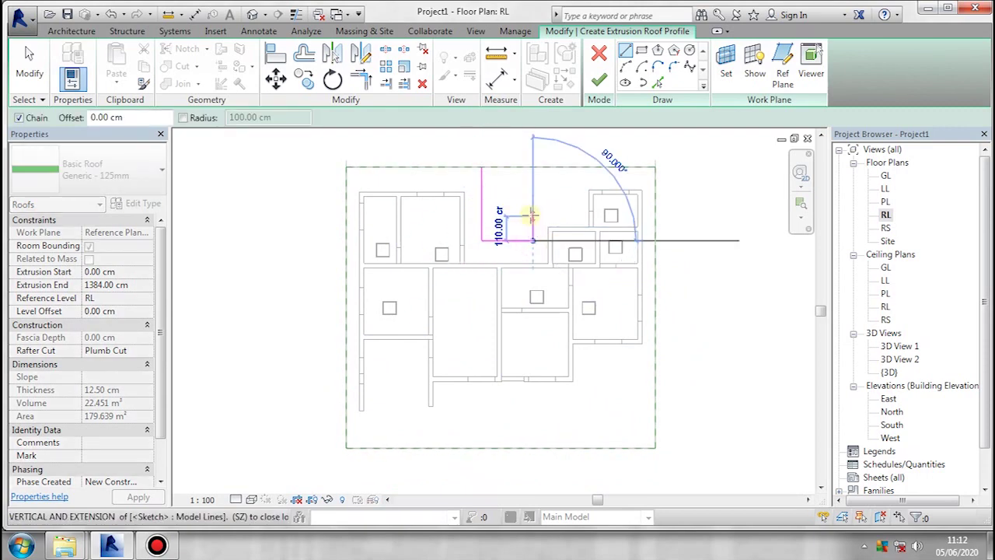
click(531, 215)
click(569, 216)
key(Escape)
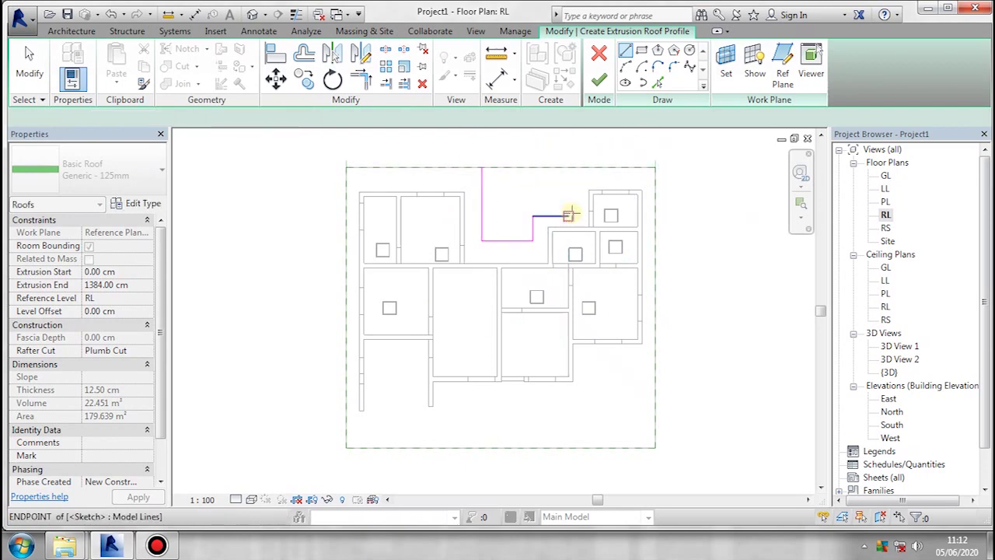
click(569, 216)
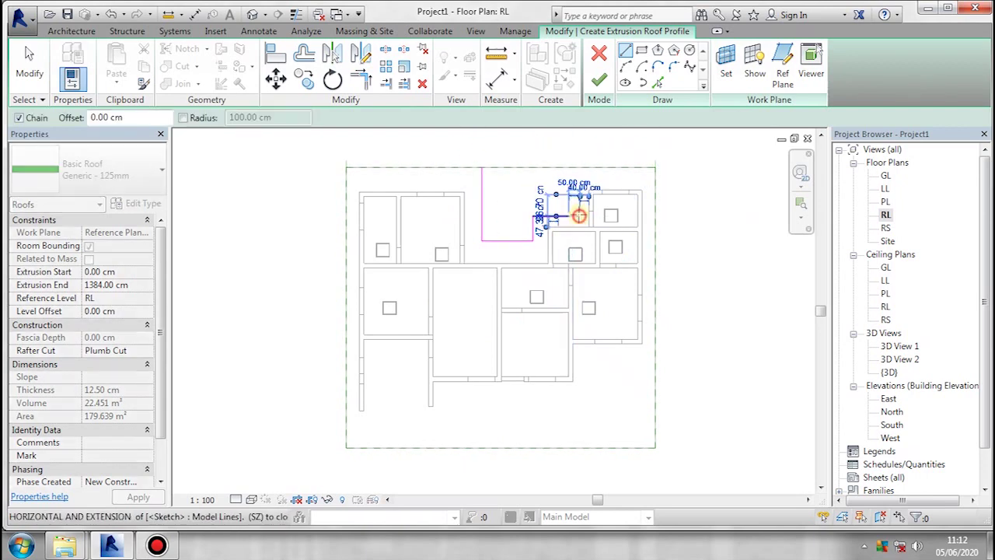
click(579, 215)
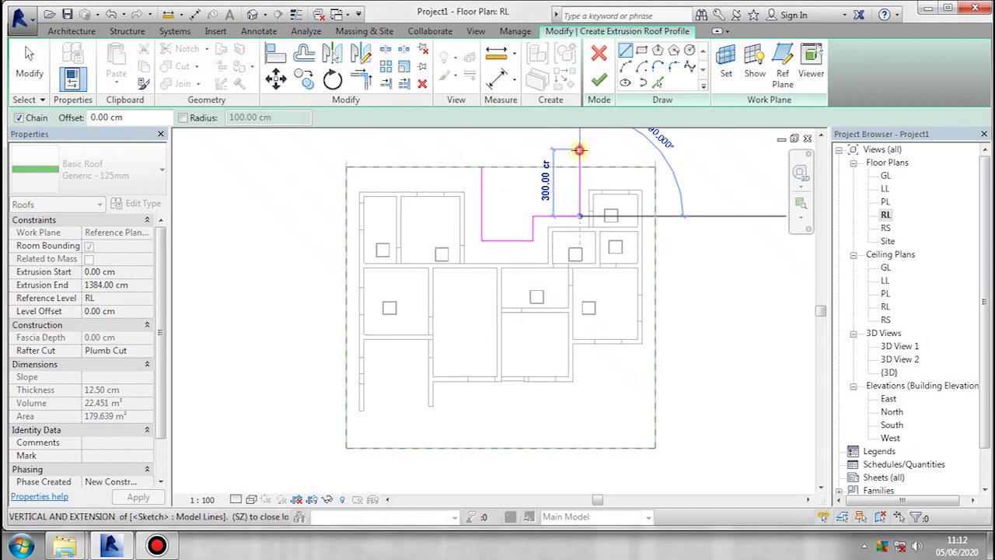
click(579, 149)
click(482, 148)
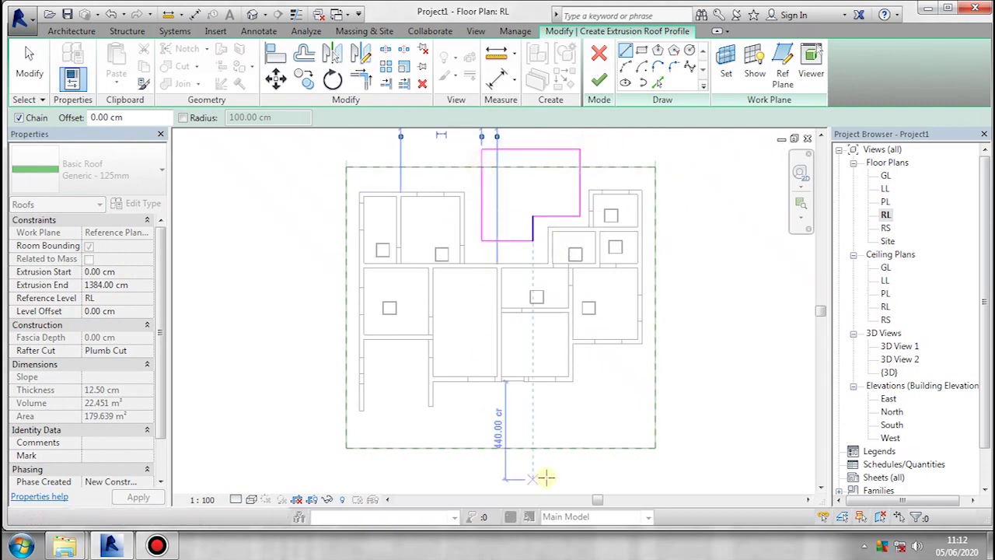
Step: Sketch the lower rectangular cut-out below the plan and close the upper loop
middle_drag(544, 437, 532, 405)
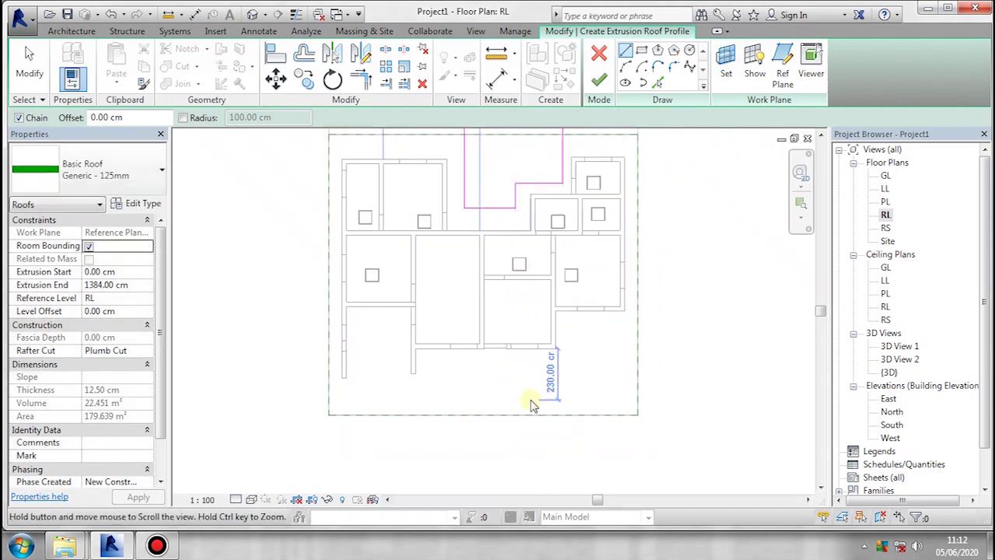
click(646, 378)
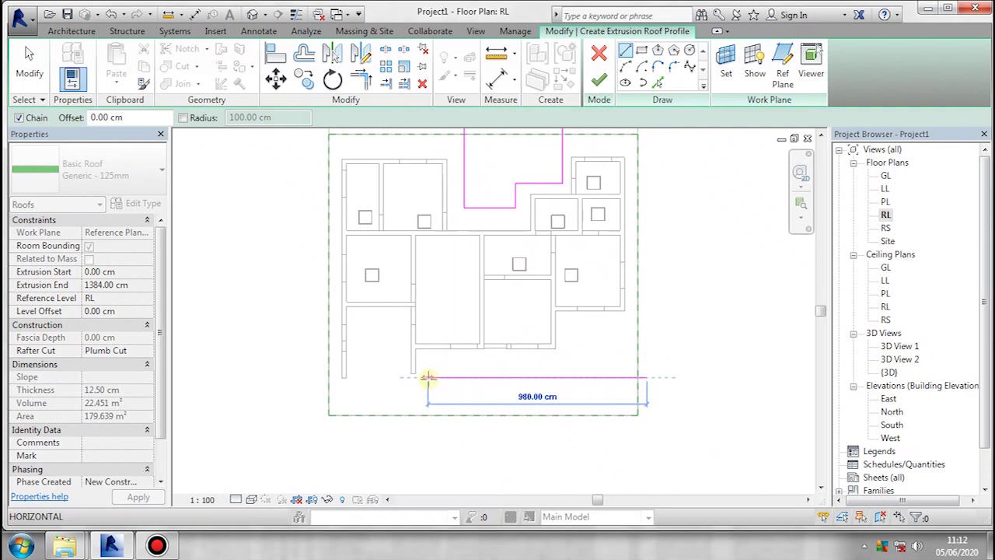
click(425, 378)
click(425, 440)
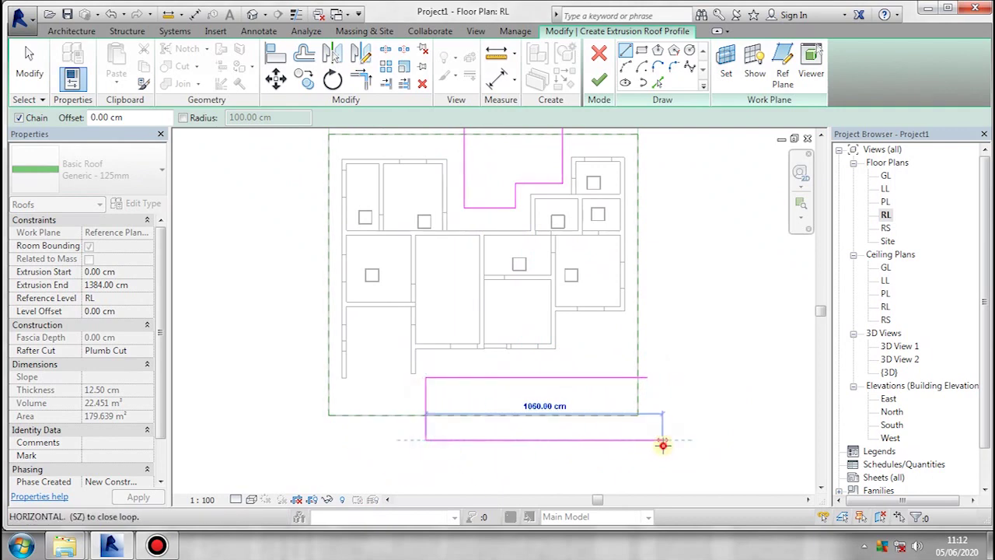
click(661, 440)
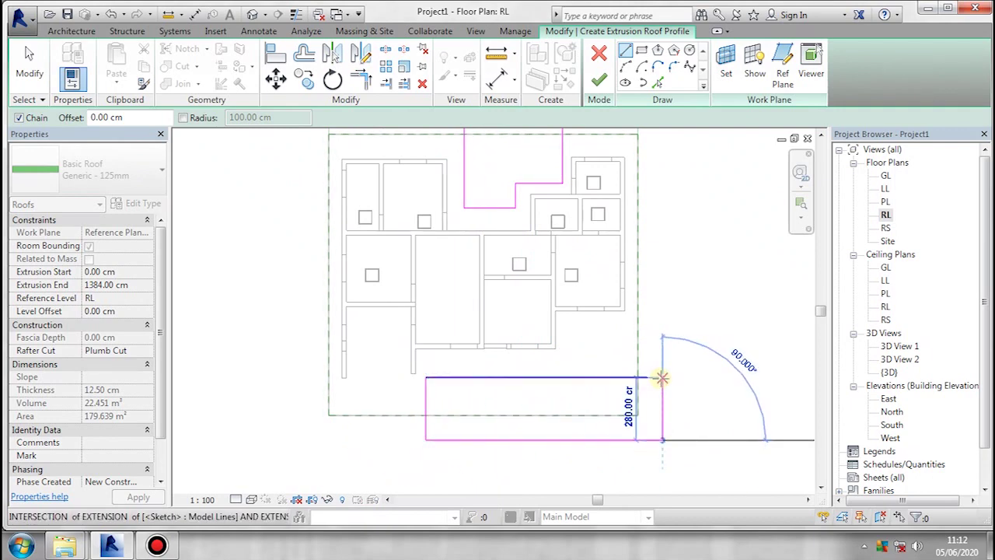
click(663, 377)
click(646, 377)
middle_drag(438, 319, 433, 358)
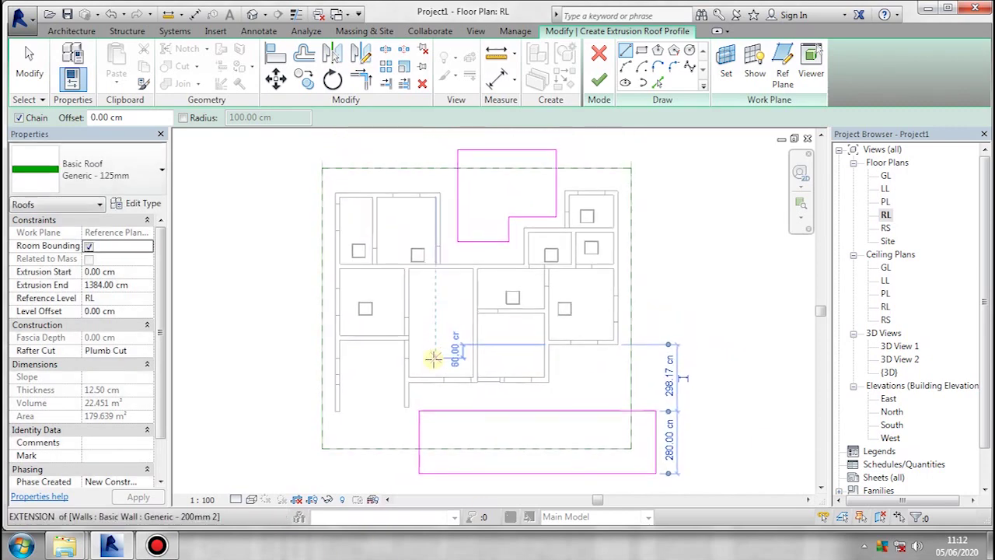
click(457, 152)
Step: Finish the roof outline edit and orbit the trimmed roof in the default 3D view
click(598, 80)
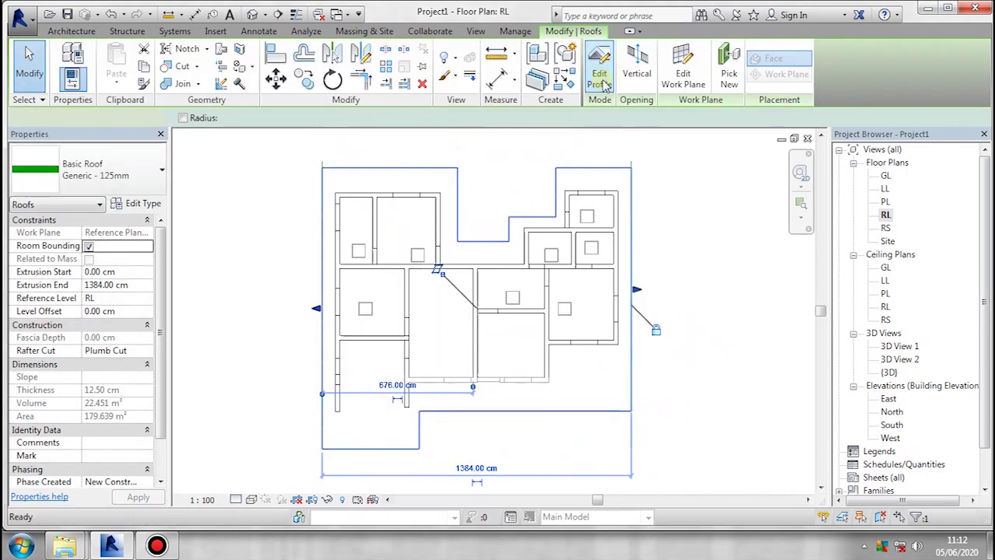
middle_drag(424, 289, 425, 252)
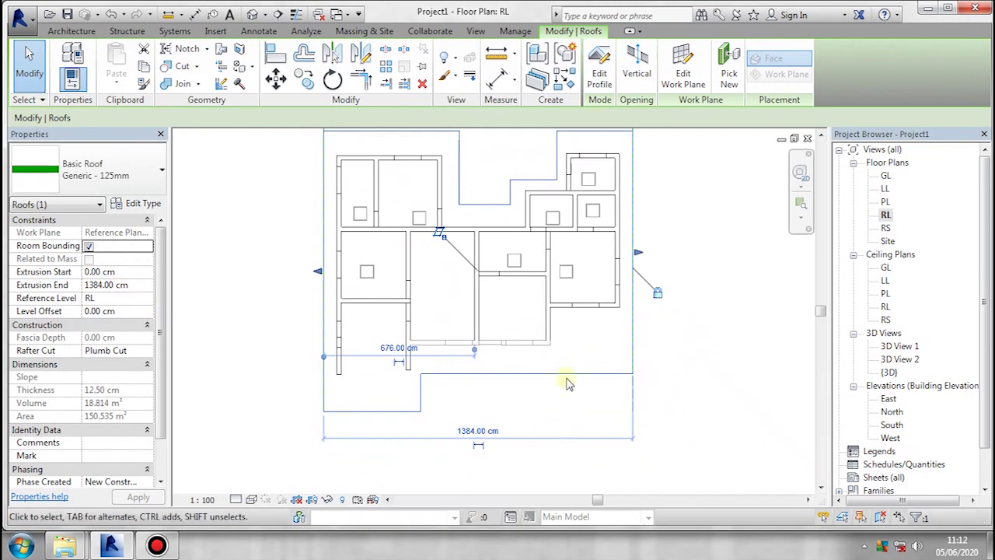
double_click(889, 373)
mouse_move(498, 373)
shift+middle_down()
mouse_move(521, 393)
mouse_move(519, 290)
mouse_move(471, 280)
mouse_move(628, 293)
mouse_move(451, 249)
mouse_move(499, 296)
mouse_move(451, 348)
shift+middle_up()
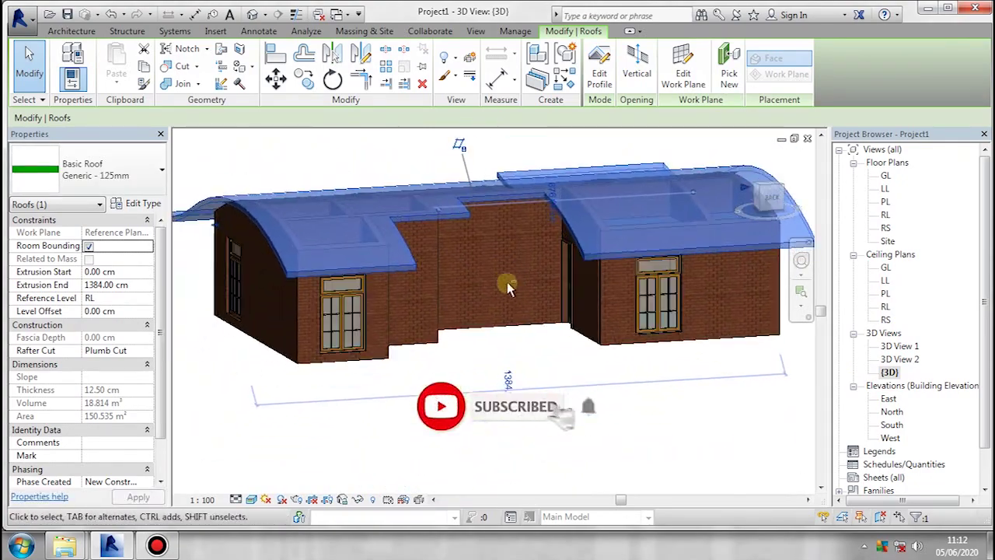
shift+middle_drag(507, 288, 427, 361)
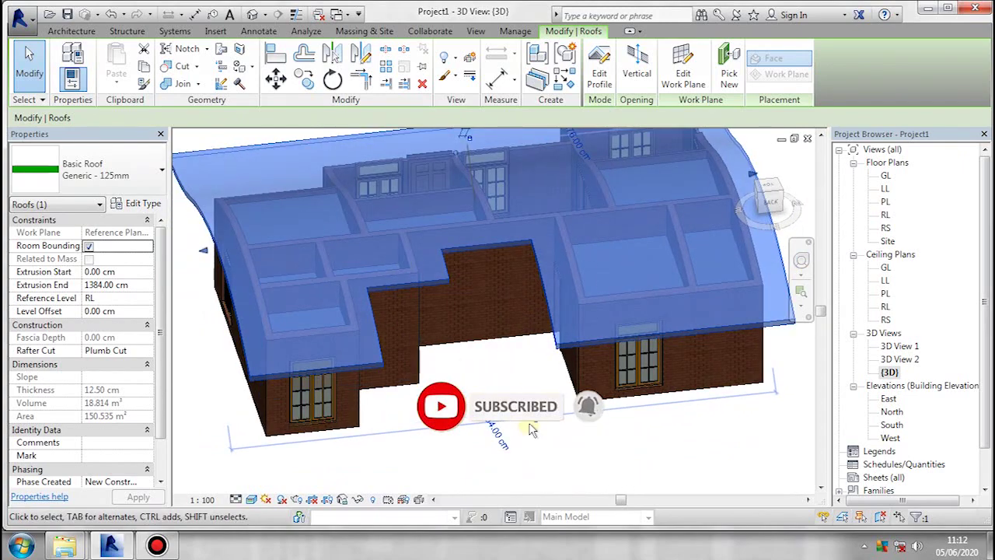
mouse_move(528, 430)
shift+middle_down()
mouse_move(607, 418)
mouse_move(521, 318)
mouse_move(486, 333)
mouse_move(492, 387)
mouse_move(461, 307)
mouse_move(738, 324)
mouse_move(417, 311)
mouse_move(384, 333)
mouse_move(788, 324)
shift+middle_up()
Step: Select the curved roof and open its Generic - 125mm type properties
click(614, 418)
click(746, 289)
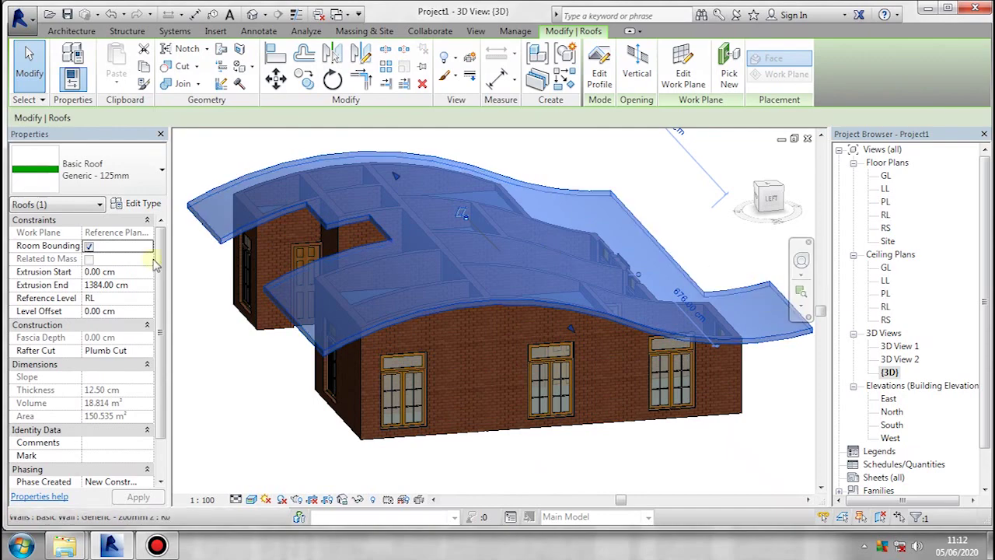
click(138, 204)
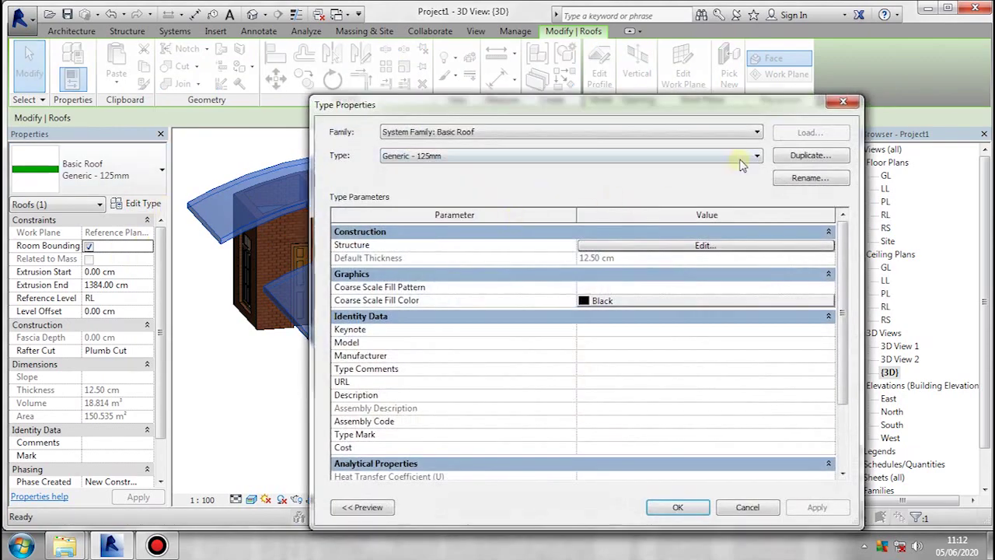
Step: Duplicate the roof type as Generic - 125mm 4 and search its structure layer materials for 'roof'
click(809, 156)
click(587, 343)
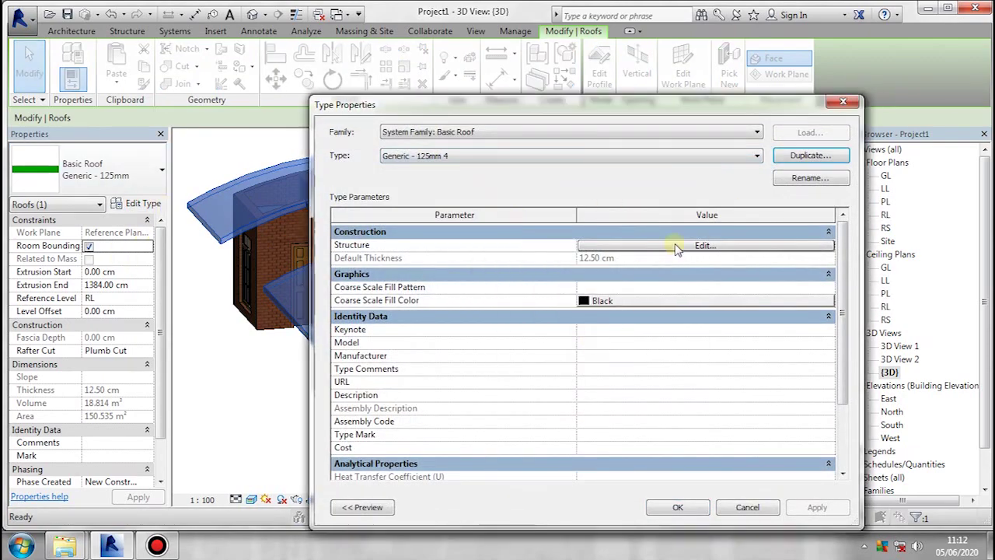
click(668, 246)
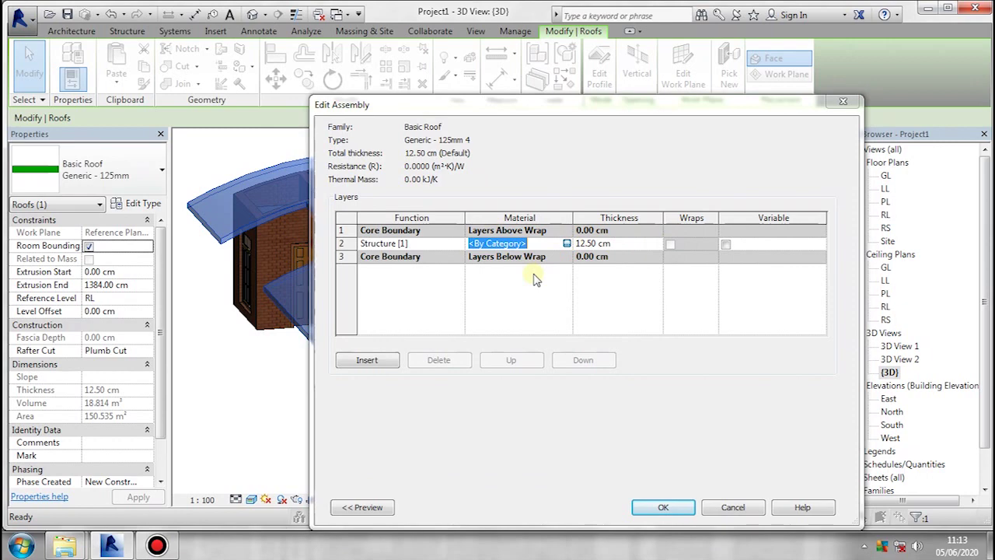
click(566, 243)
text(roof)
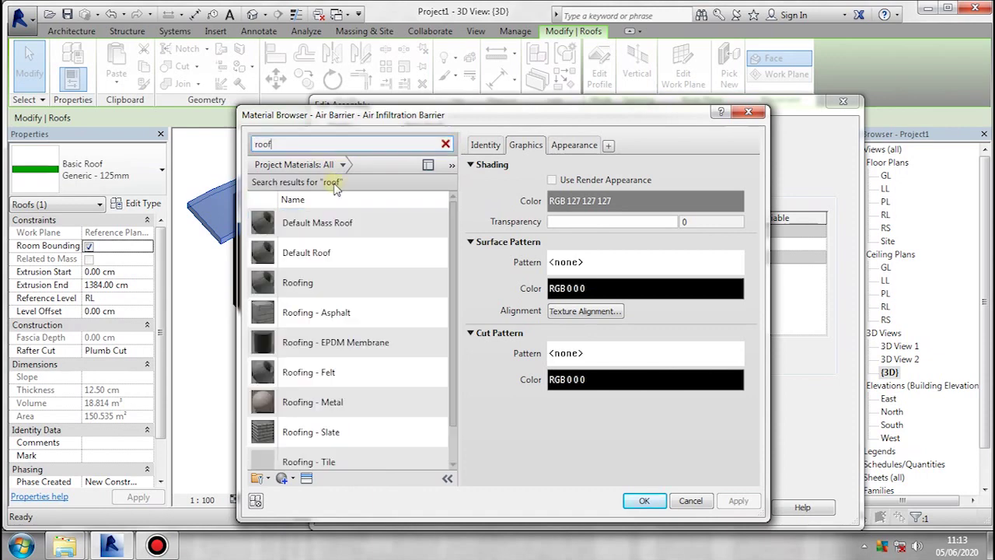
Step: Assign Roofing - Asphalt to the structure layer and enable tint in its appearance settings
click(305, 311)
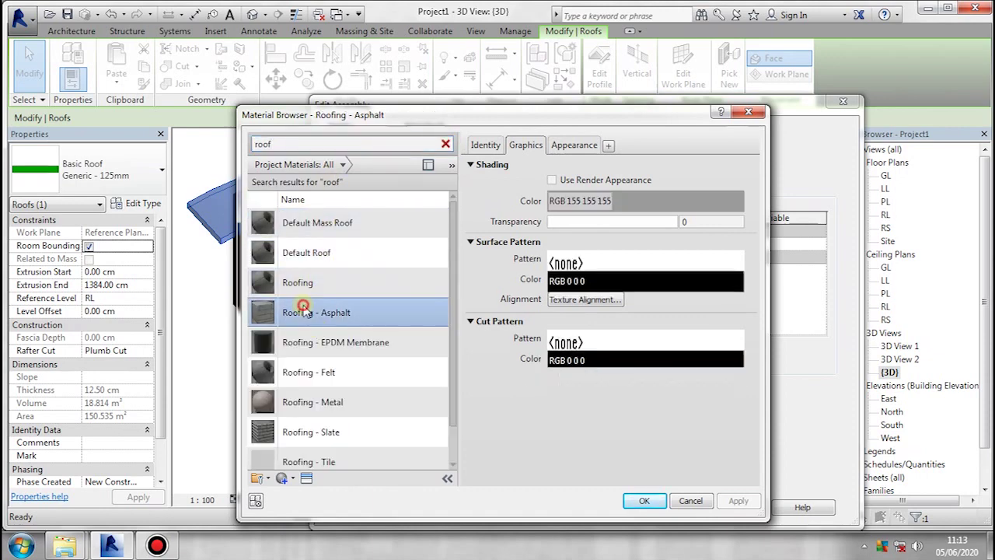
click(575, 145)
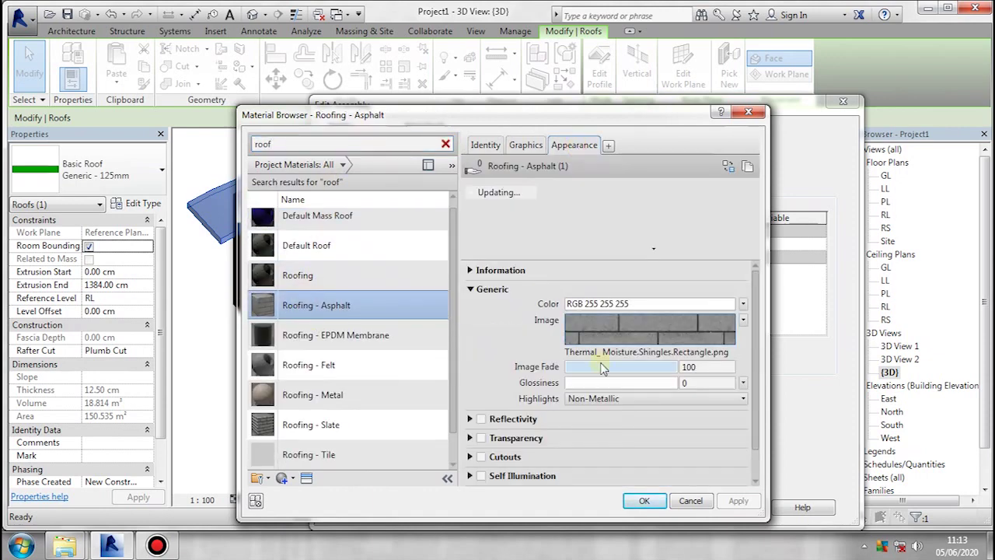
click(653, 500)
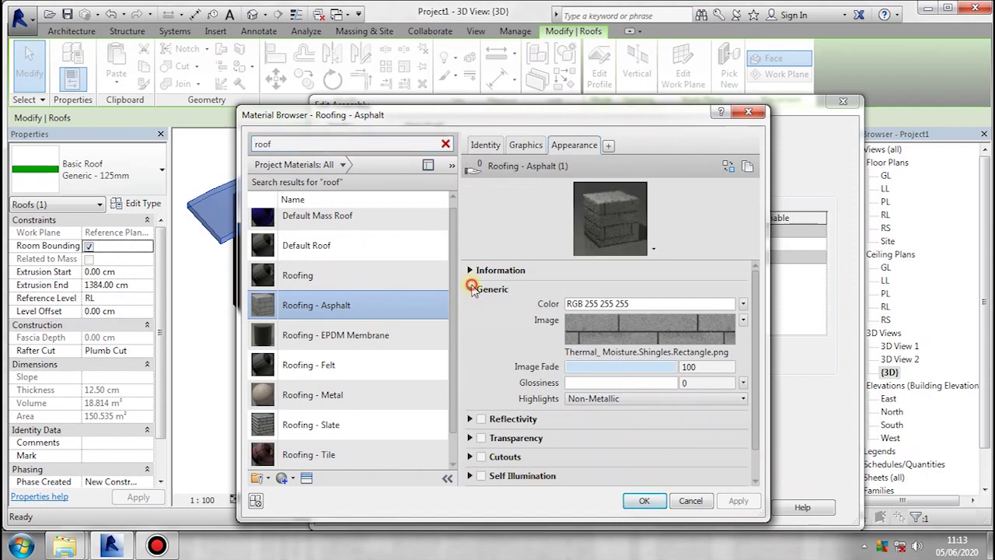
click(471, 288)
click(471, 403)
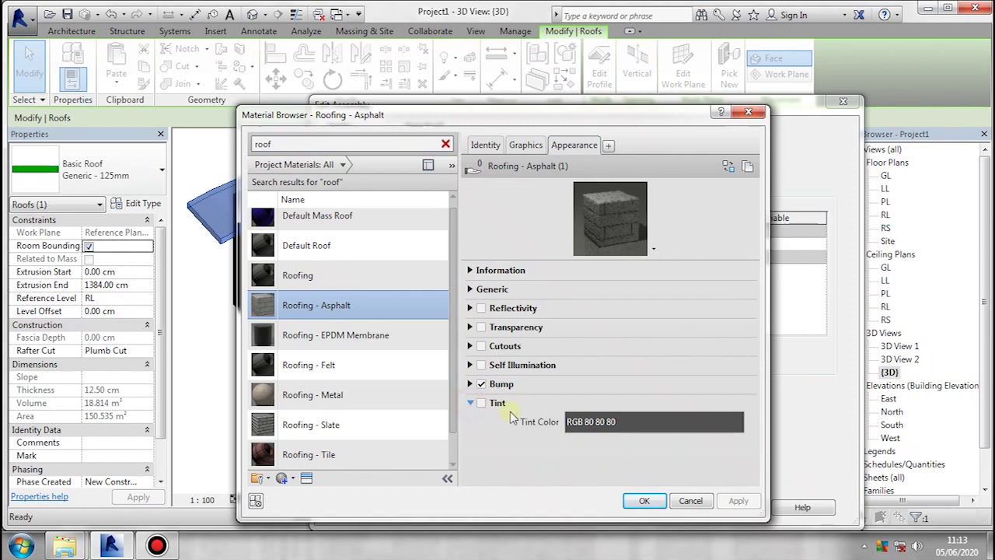
click(481, 402)
Step: Set the tint colour to brown RGB 149 74 0 and confirm the roof type changes
click(579, 421)
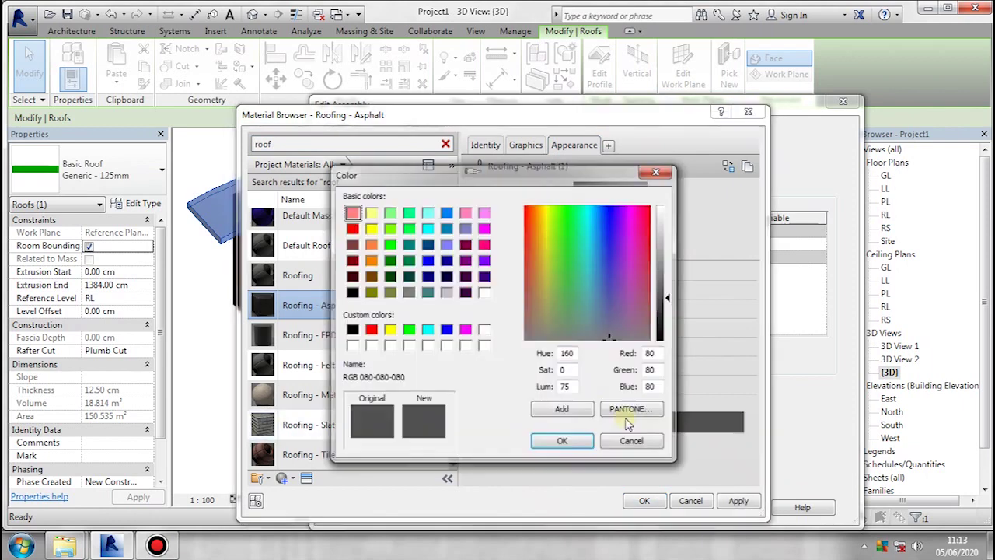
click(370, 260)
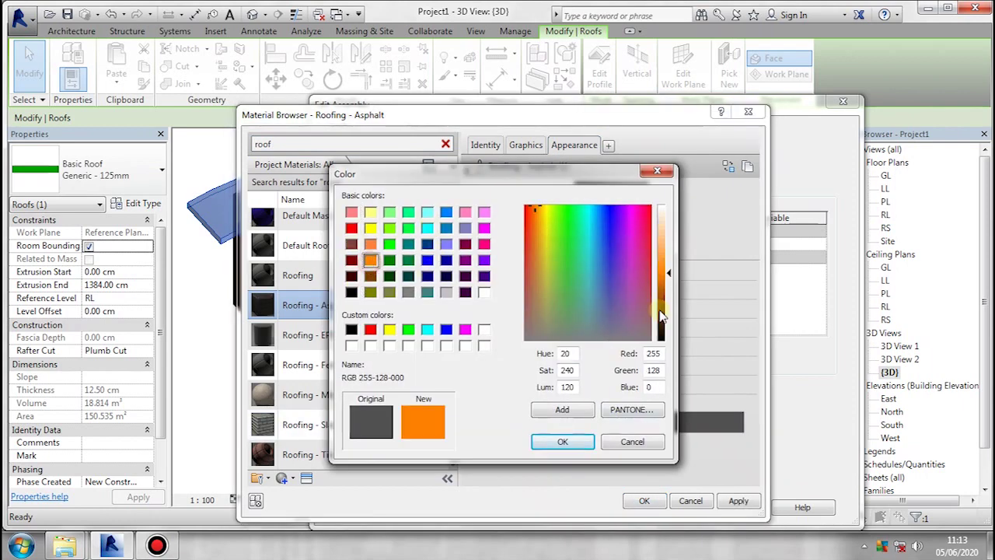
drag(663, 272, 663, 300)
click(562, 448)
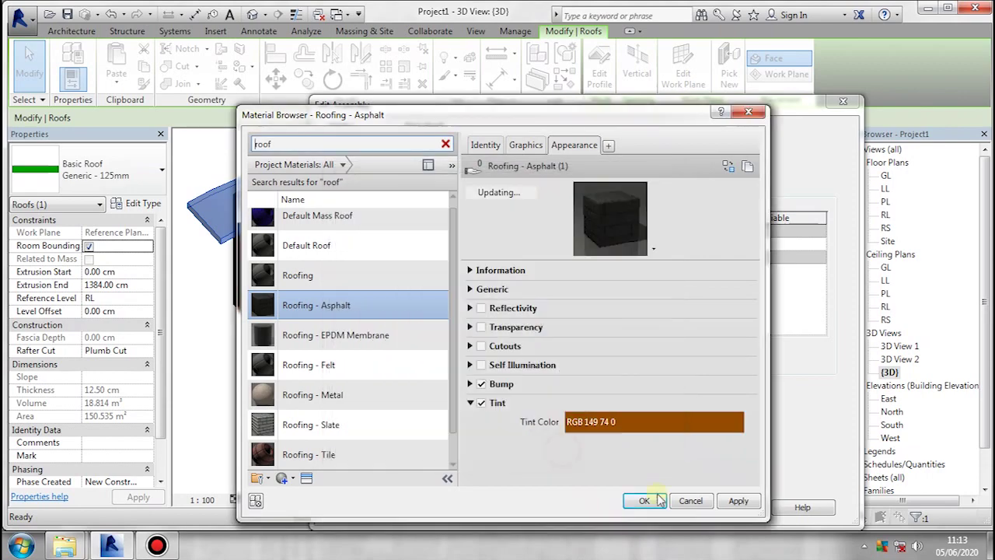
click(643, 500)
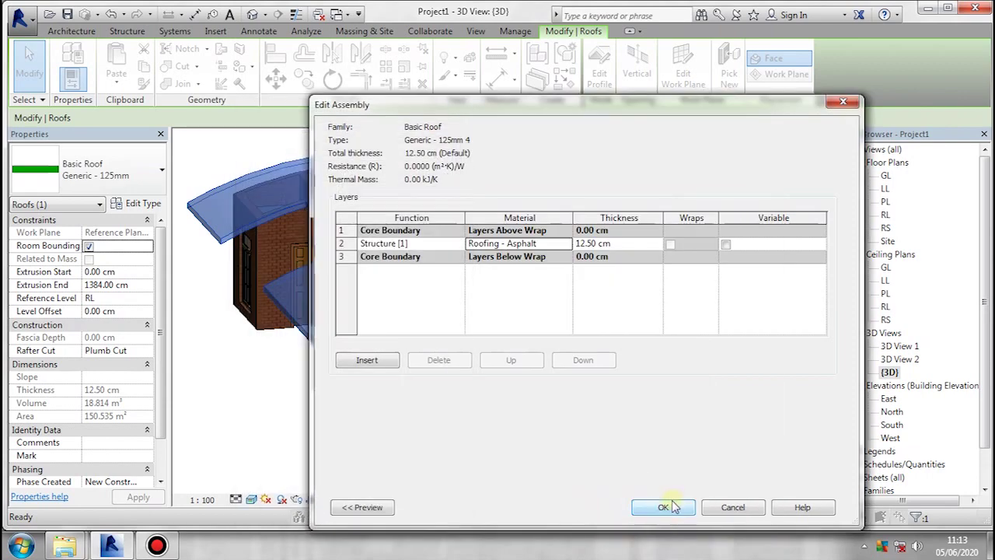
click(667, 510)
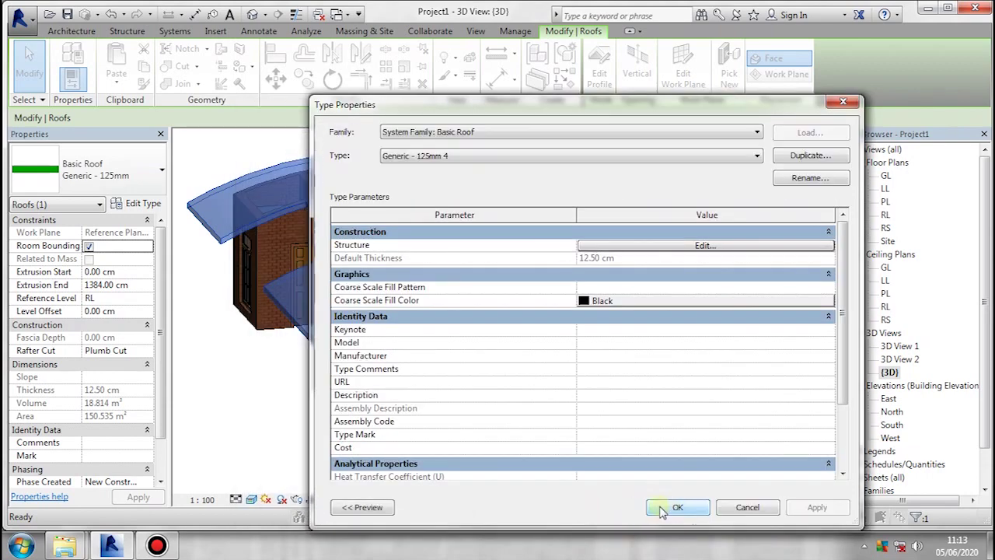
click(678, 507)
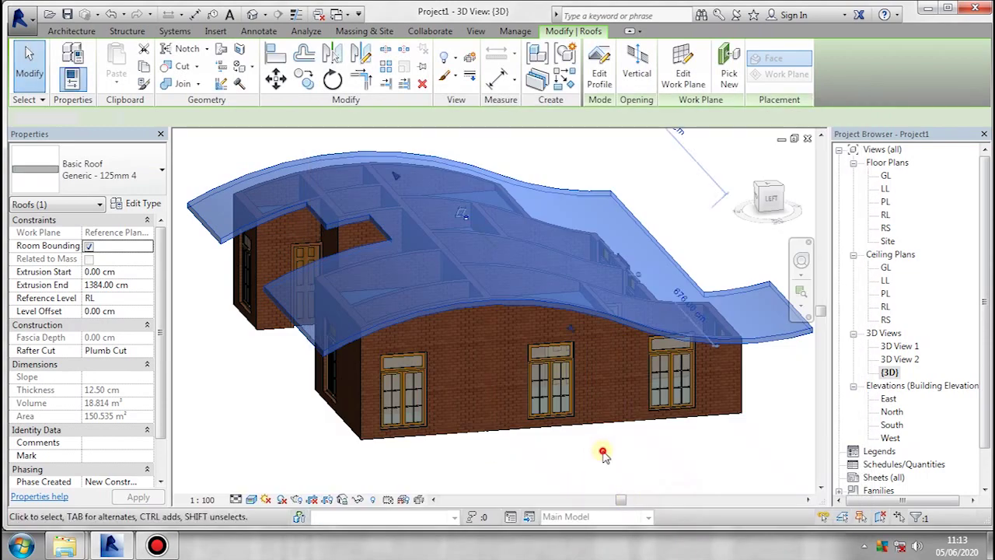
click(605, 444)
mouse_move(579, 340)
shift+middle_down()
mouse_move(451, 366)
mouse_move(462, 340)
mouse_move(677, 350)
shift+middle_up()
shift+middle_drag(720, 375, 573, 329)
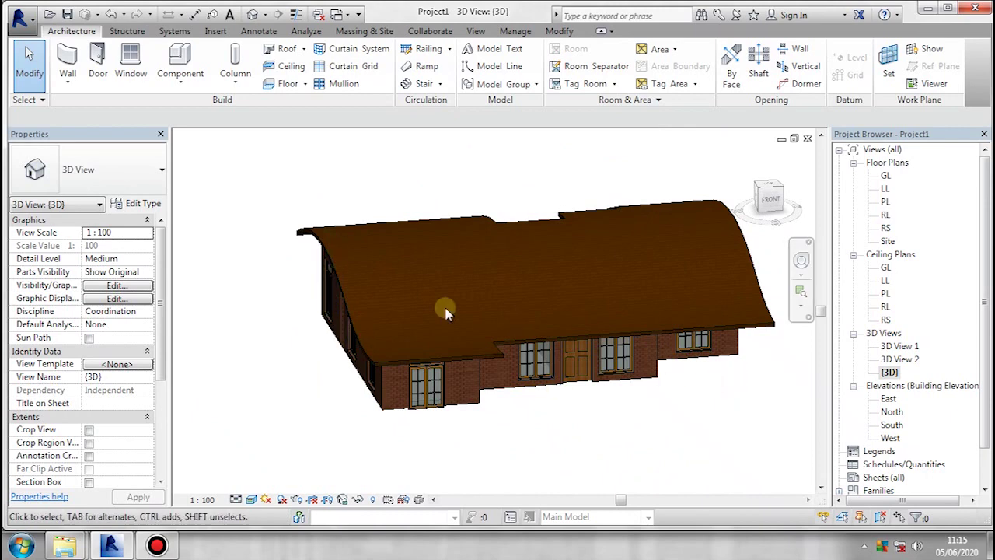
middle_drag(511, 378, 507, 371)
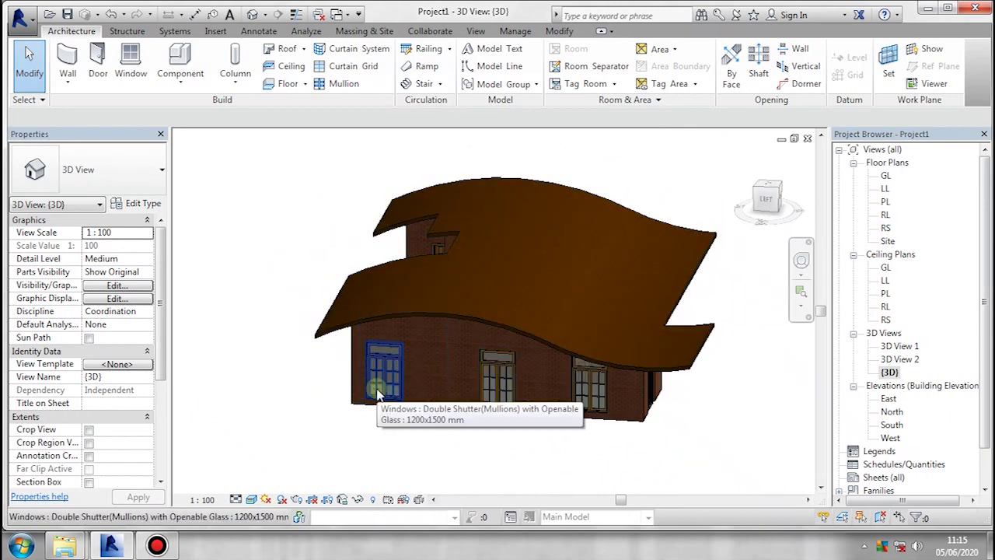
shift+middle_drag(337, 400, 618, 383)
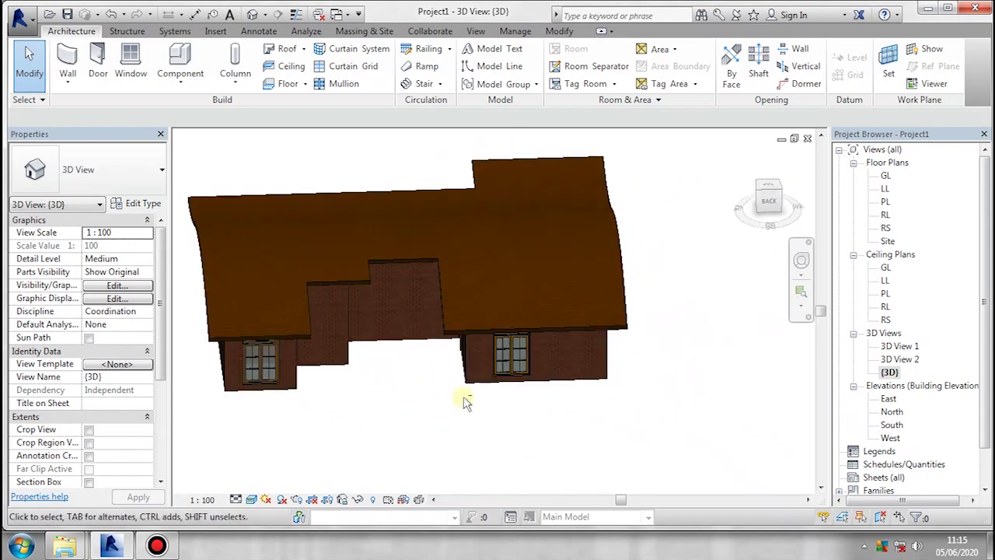